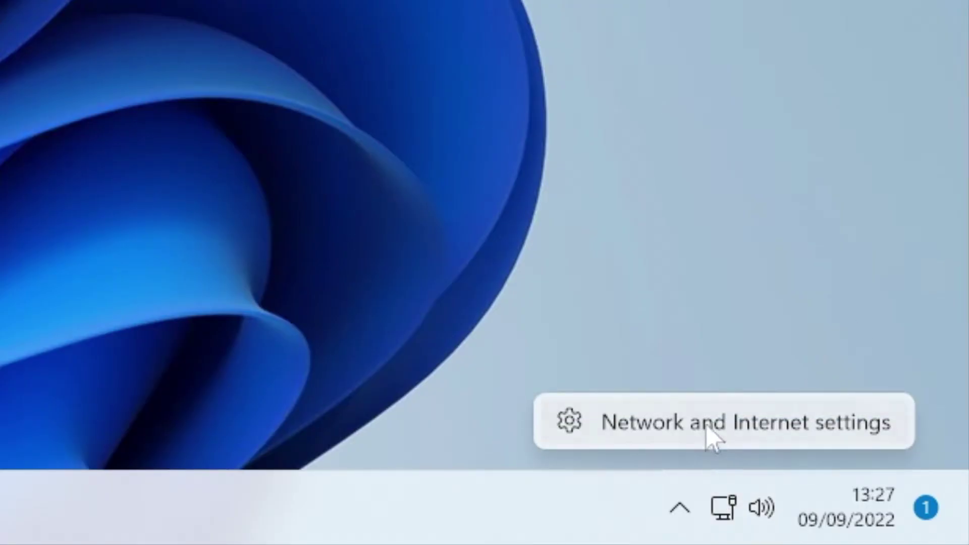
Step: Start a new VPN connection in Network and Internet settings with Windows (built-in) as provider
left_click(713, 441)
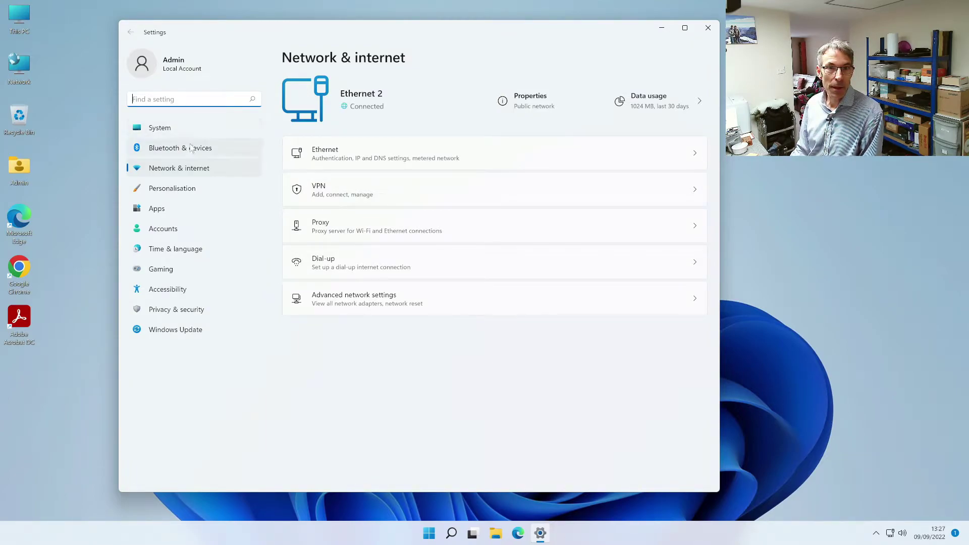
left_click(331, 197)
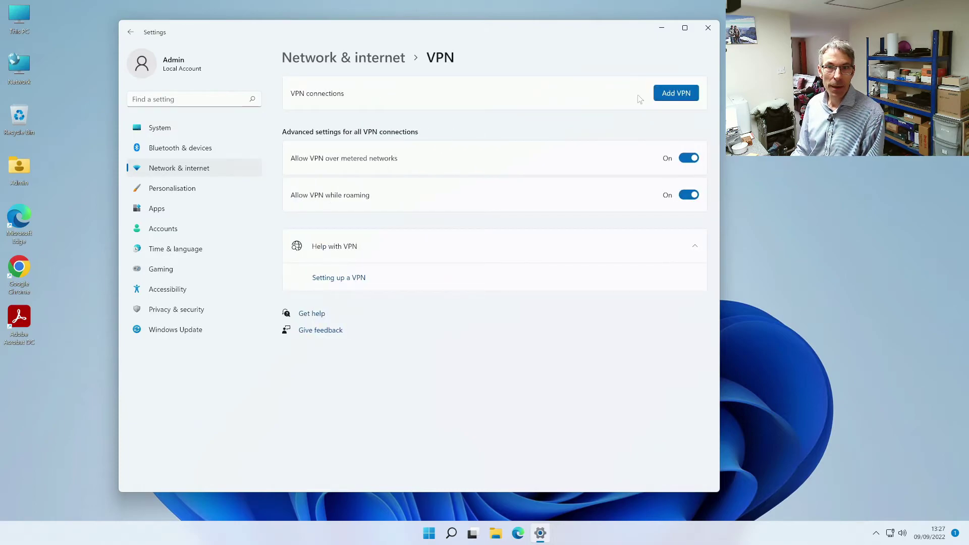
left_click(676, 94)
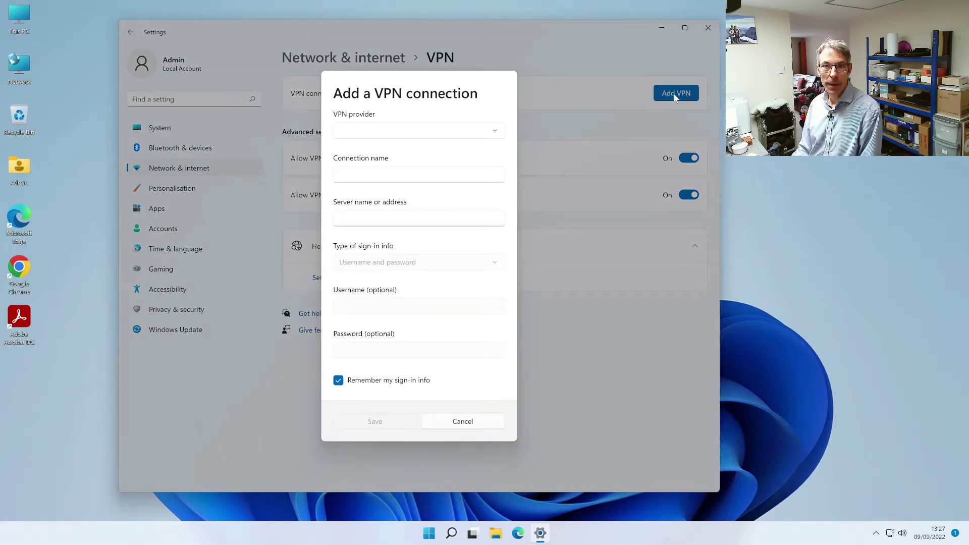
left_click(410, 130)
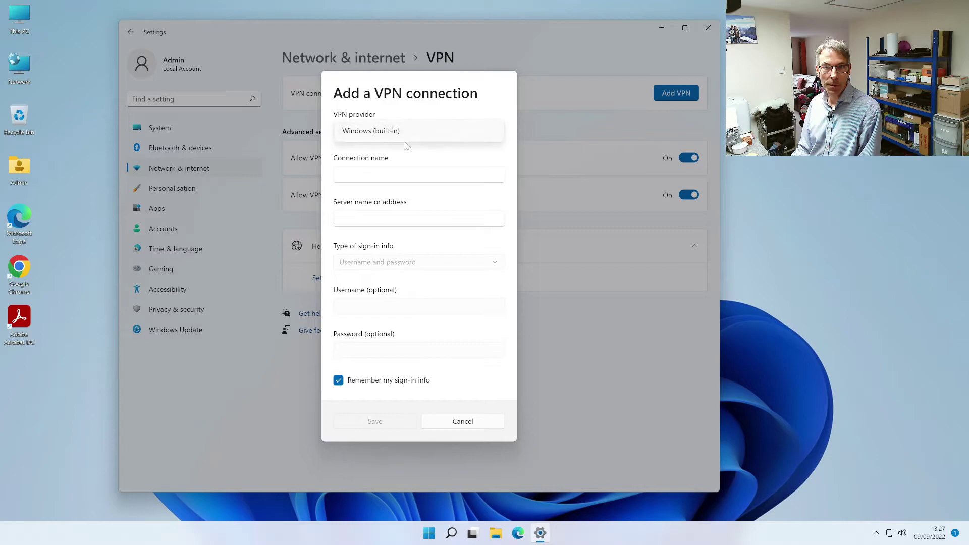
left_click(401, 133)
Step: Name the connection Test, paste the server address, enter username Test and the password, and save
left_click(382, 169)
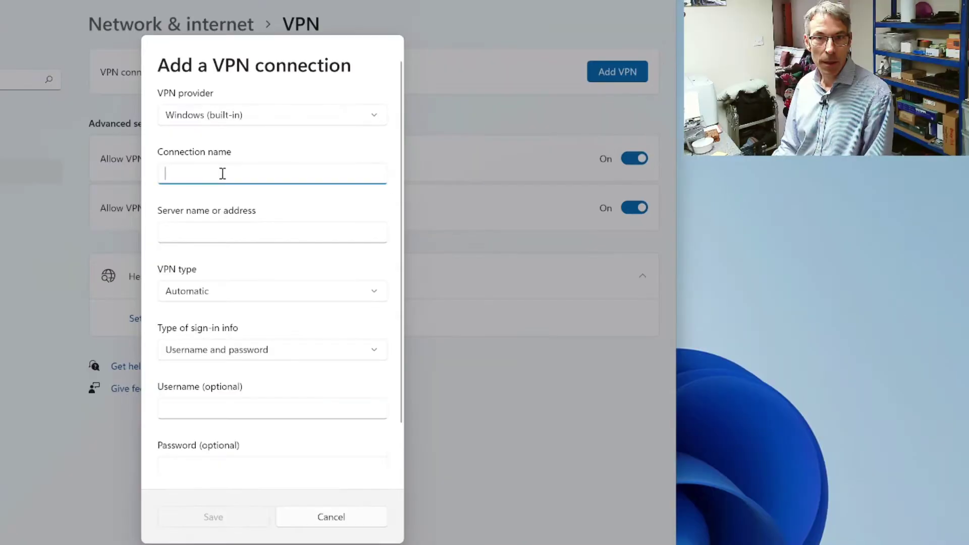
type("Test")
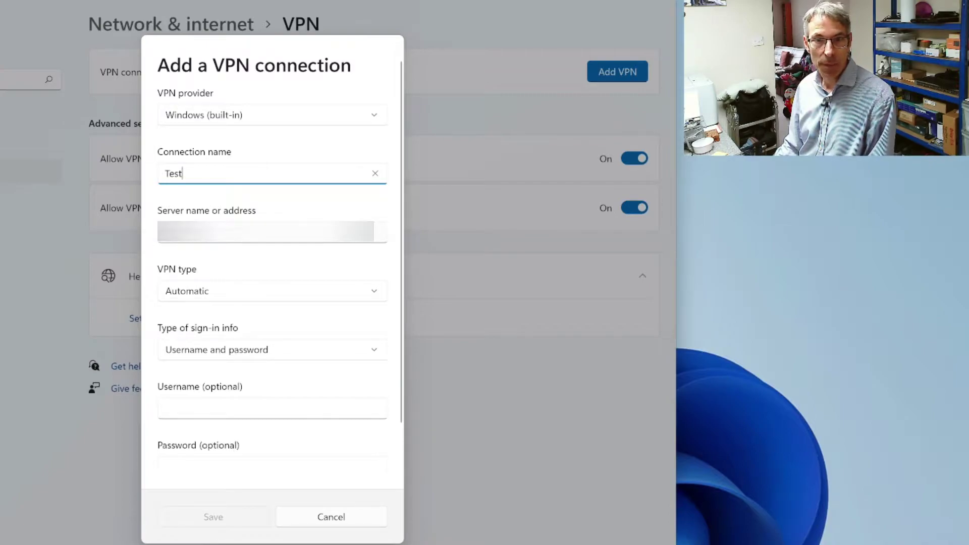
key("Tab")
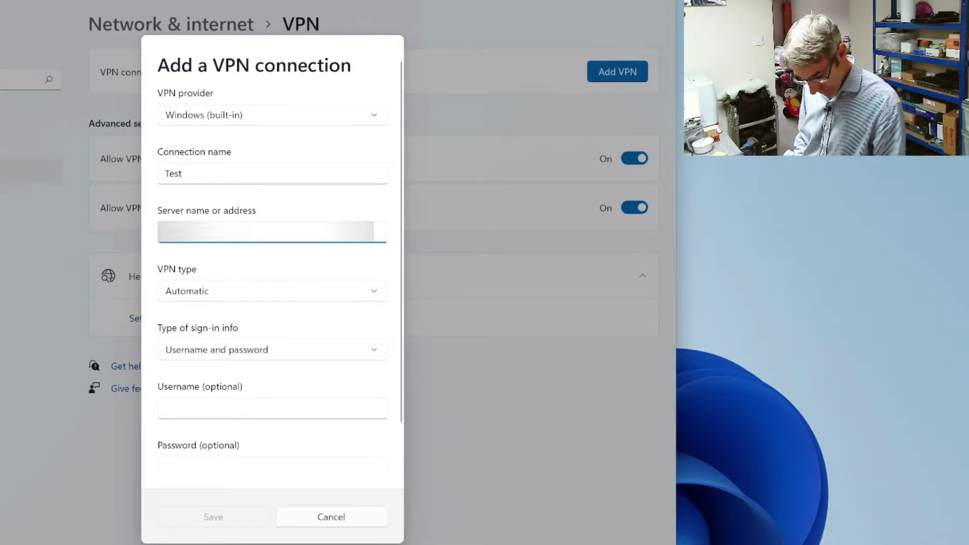
key("ctrl+v")
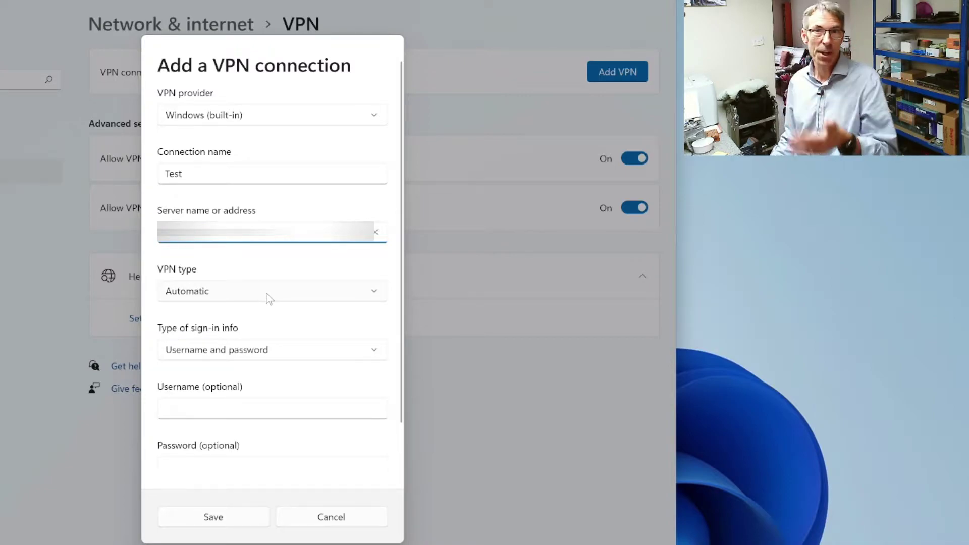
left_click(237, 413)
type("Test")
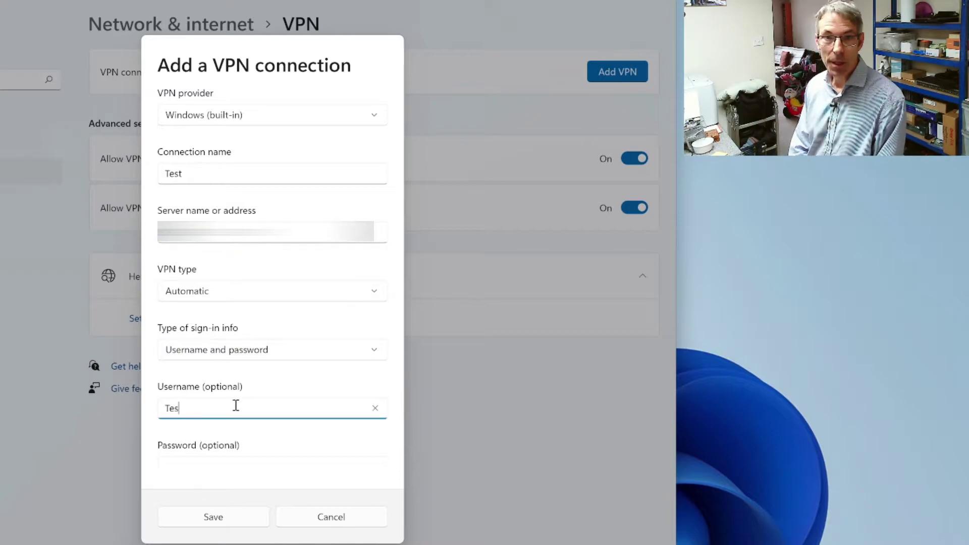
left_click(203, 457)
type("•••••••")
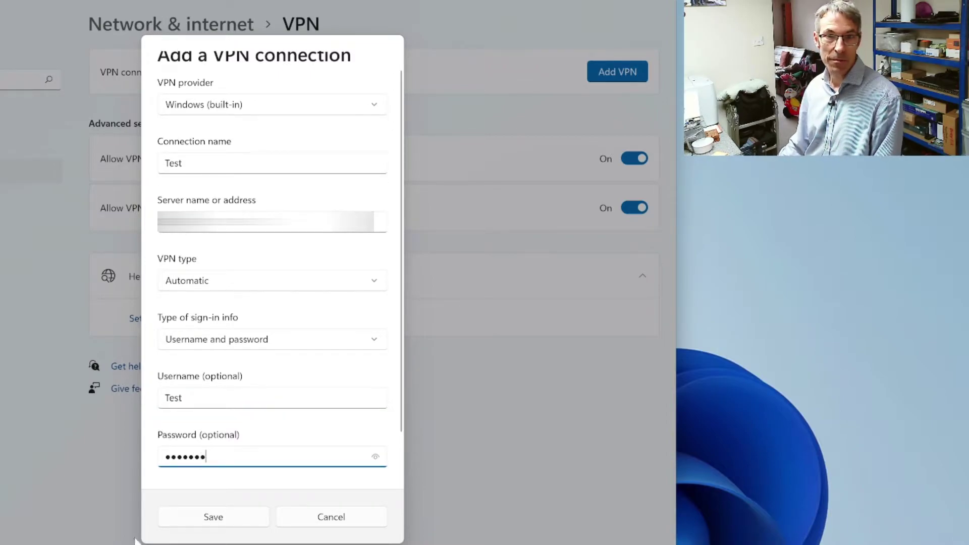
left_click(196, 517)
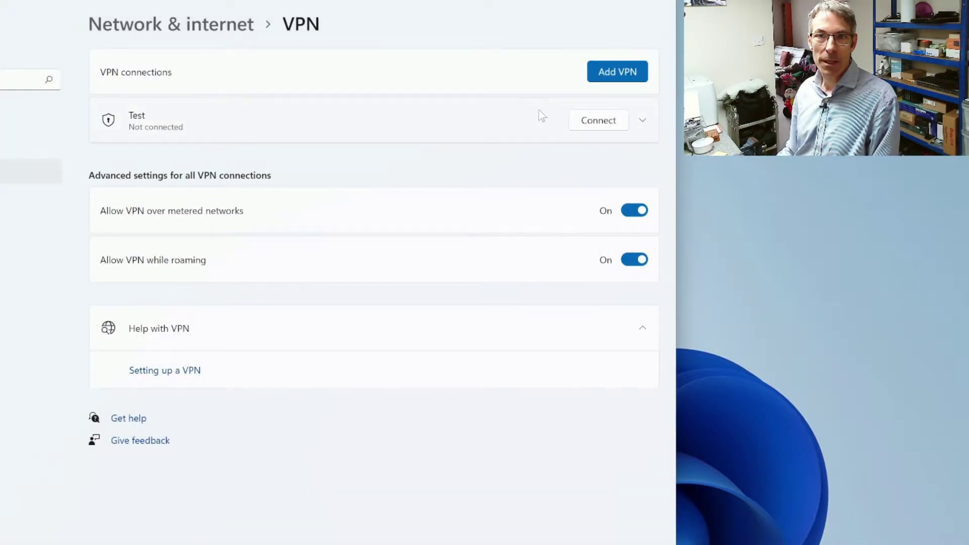
Step: Connect the Test VPN and wait until it shows Connected
left_click(591, 126)
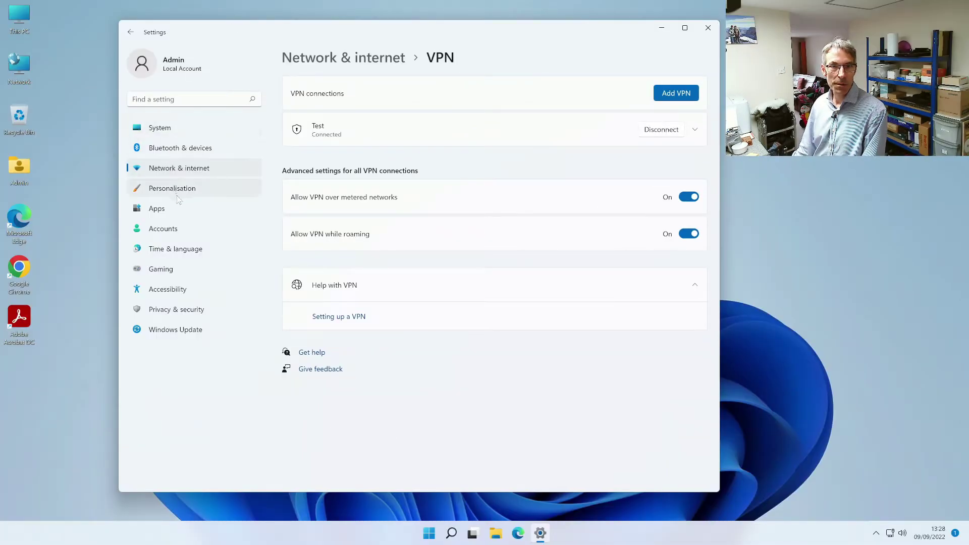
Step: Under Accounts > Access work or school, choose to join this device to a local Active Directory domain
left_click(183, 230)
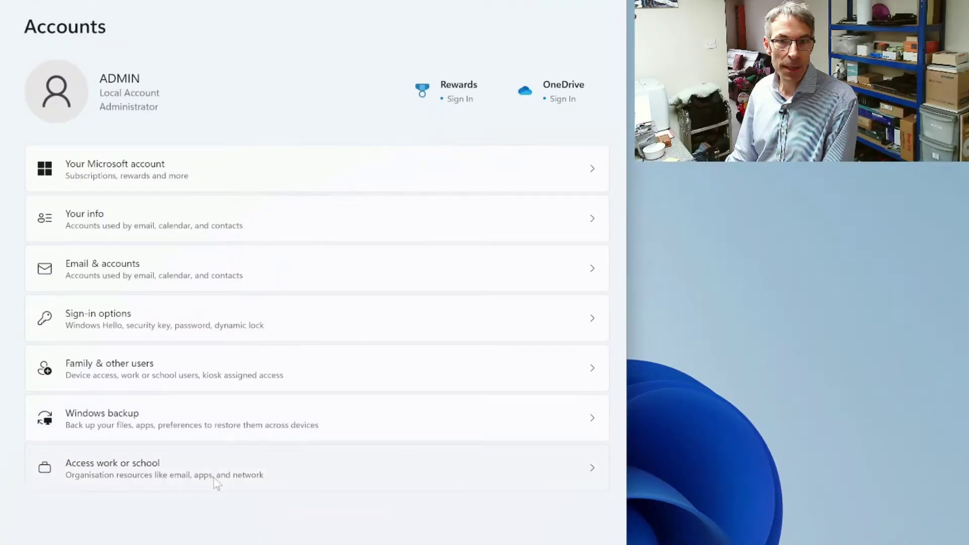
left_click(216, 483)
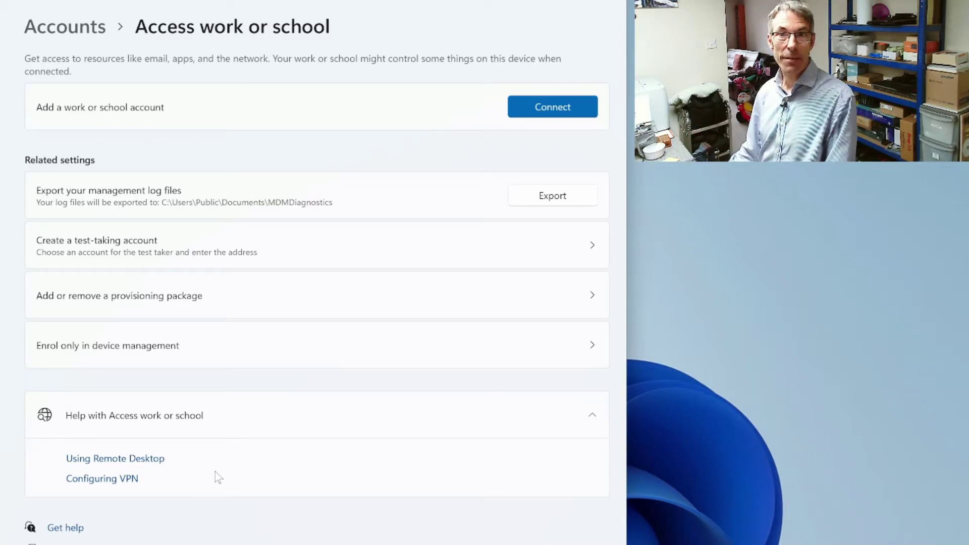
left_click(576, 116)
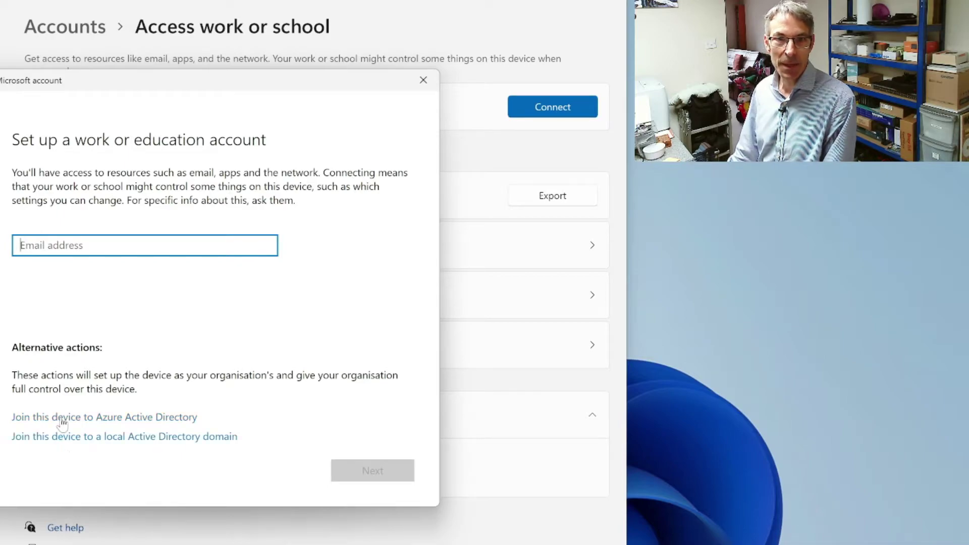
left_click(113, 419)
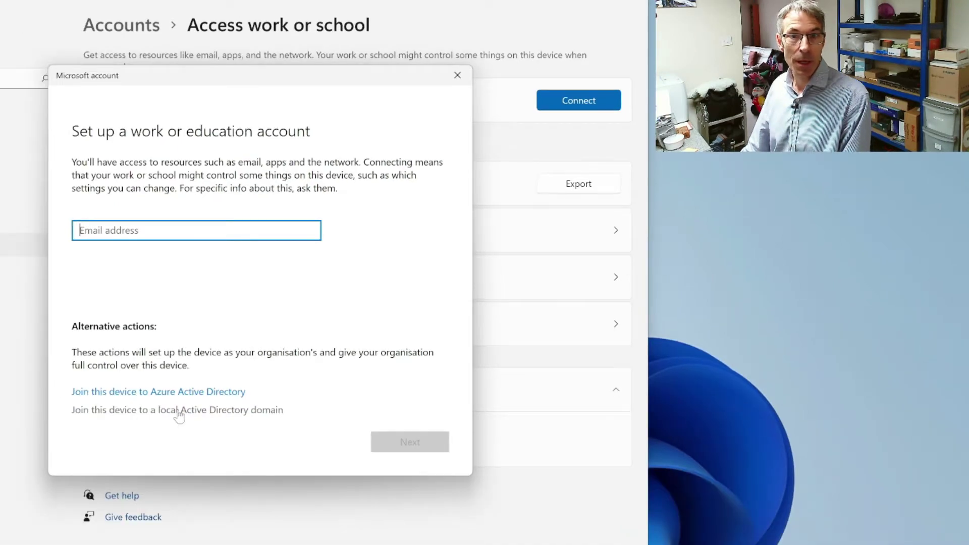
left_click(187, 410)
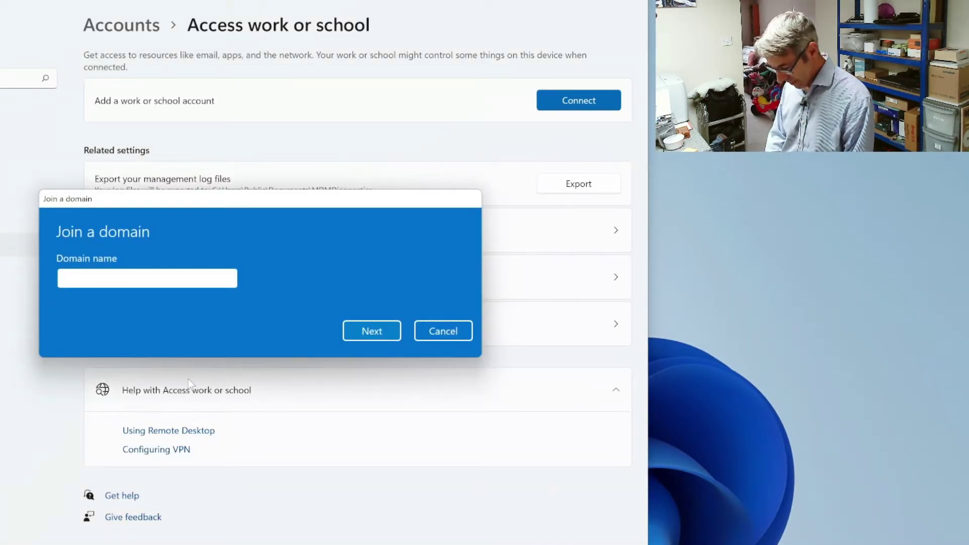
Step: Enter the domain name, retry after the not-found error, and authenticate with domain admin credentials
type("...")
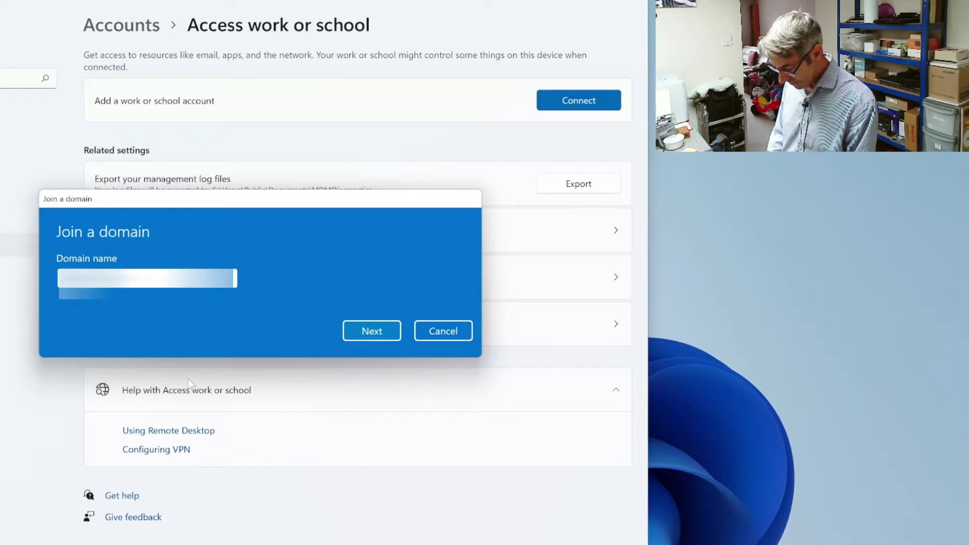
key("Return")
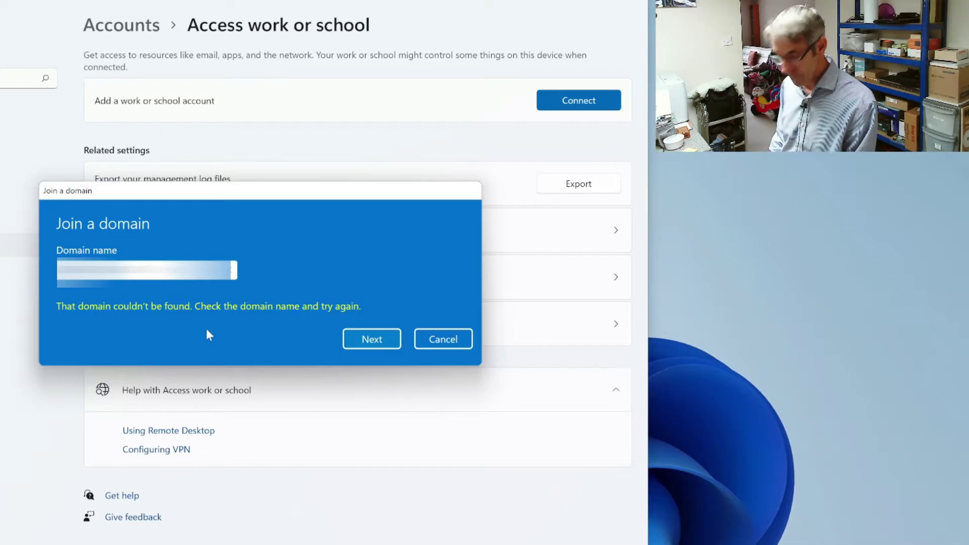
key("Return")
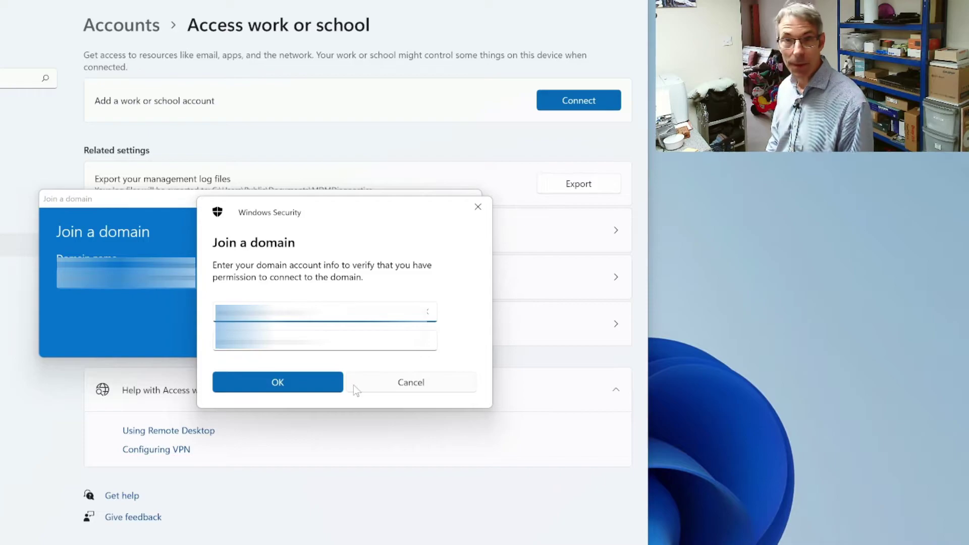
key("Tab")
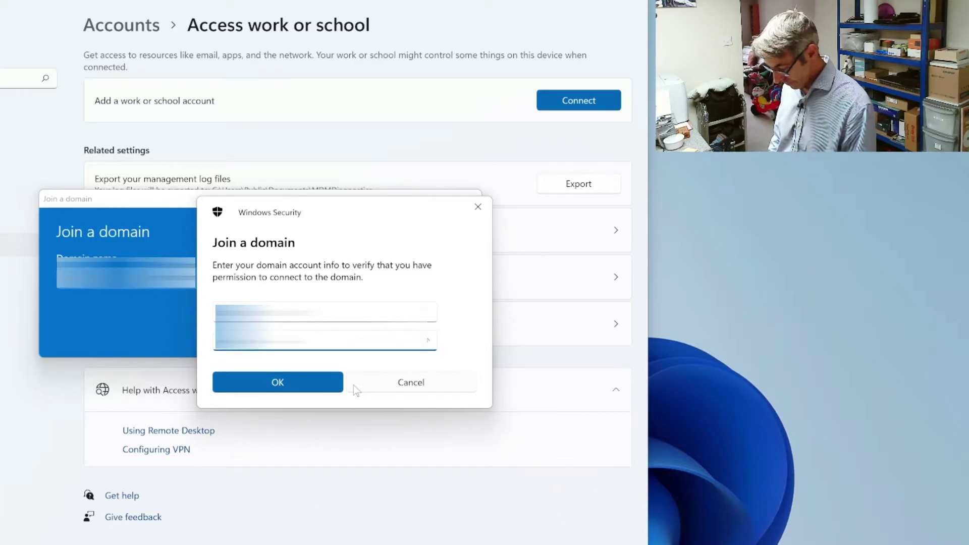
type("********")
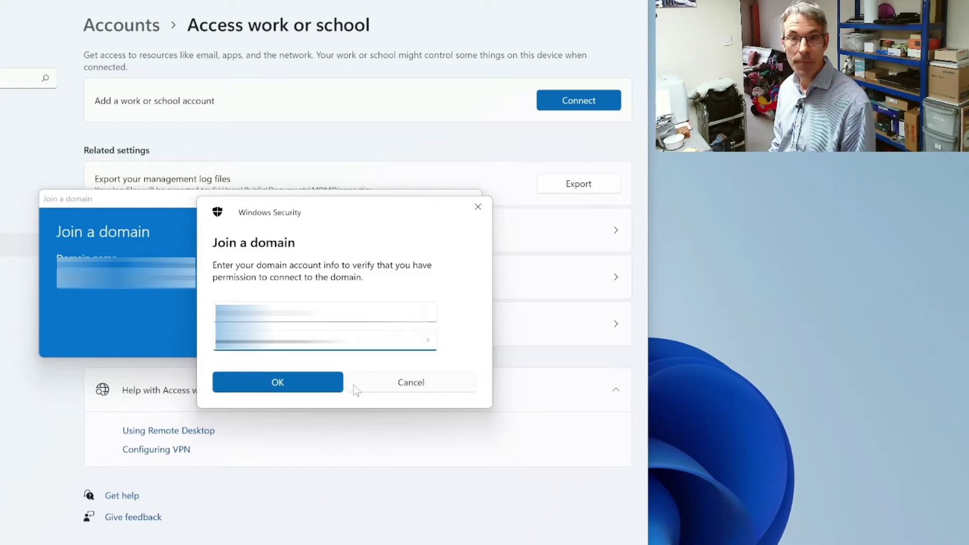
key("Return")
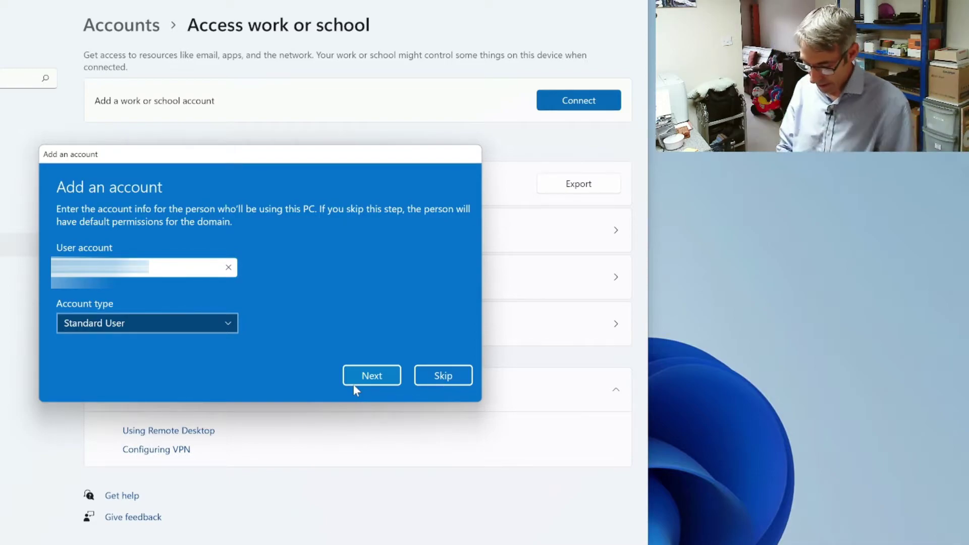
Step: Keep the domain user's account type as Standard User and confirm adding them to this PC
key("Tab")
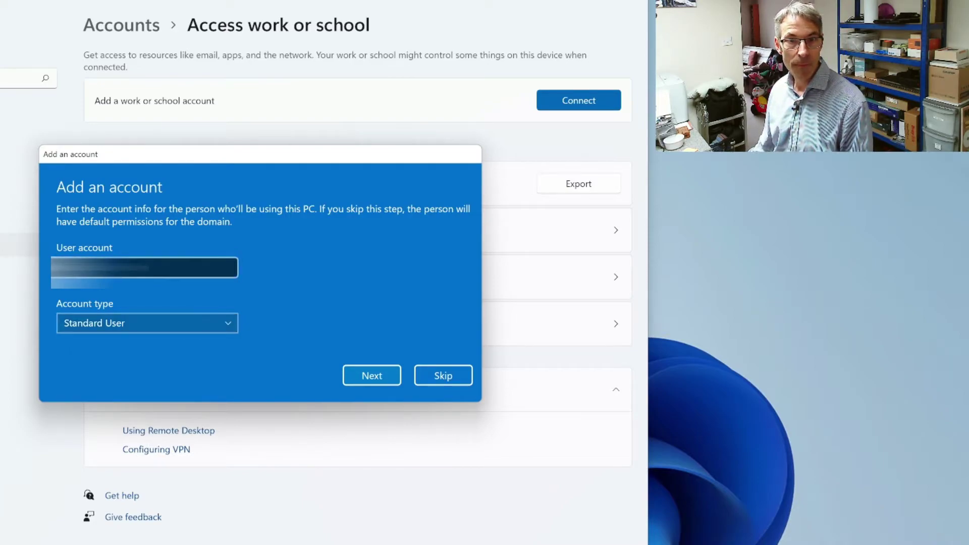
left_click(144, 267)
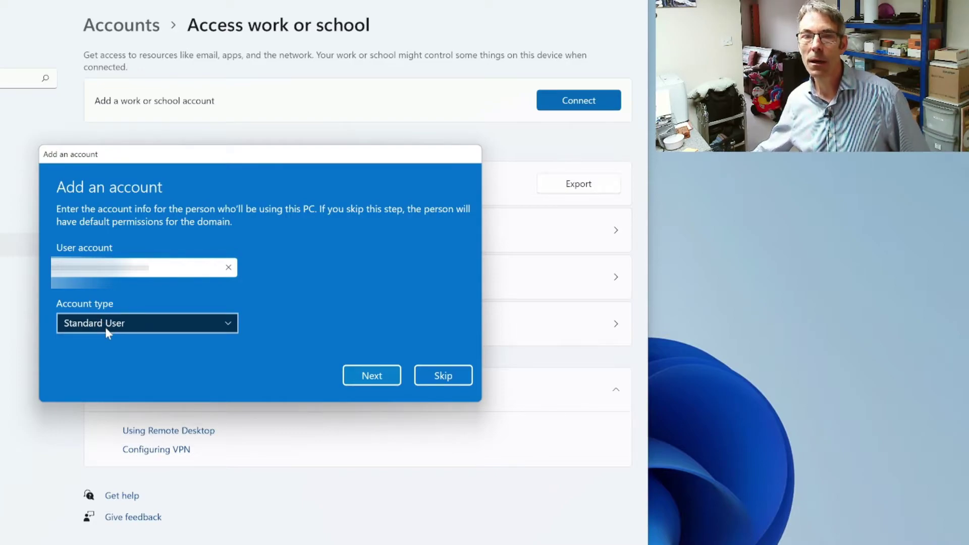
left_click(134, 325)
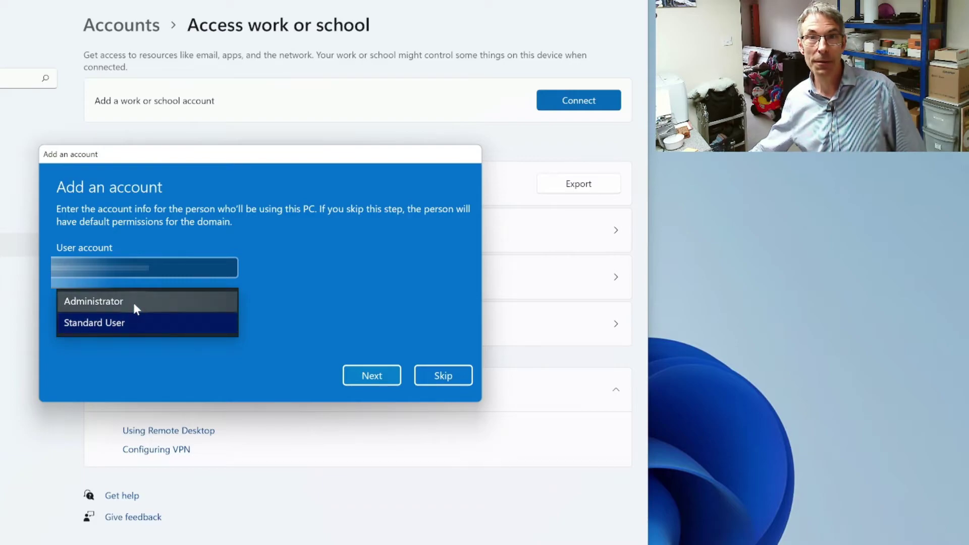
left_click(119, 333)
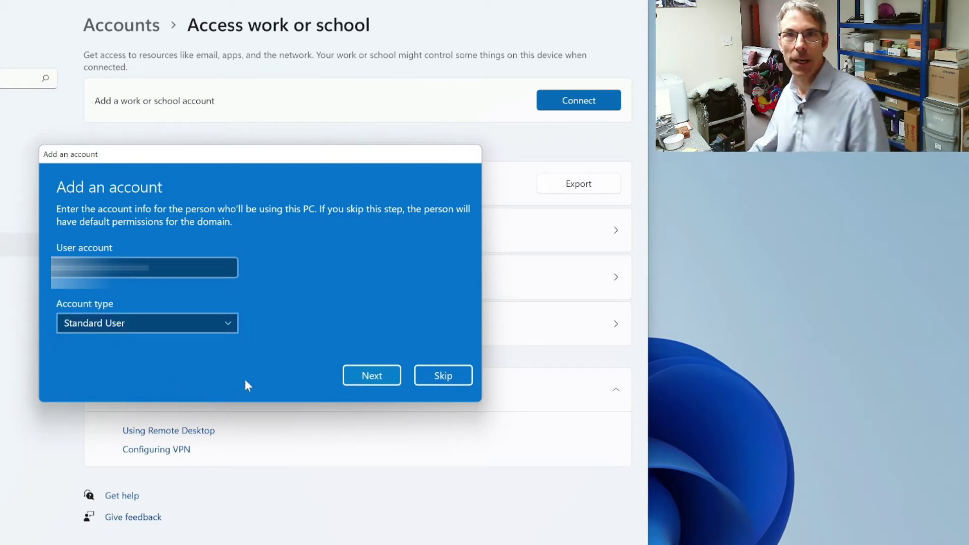
left_click(365, 379)
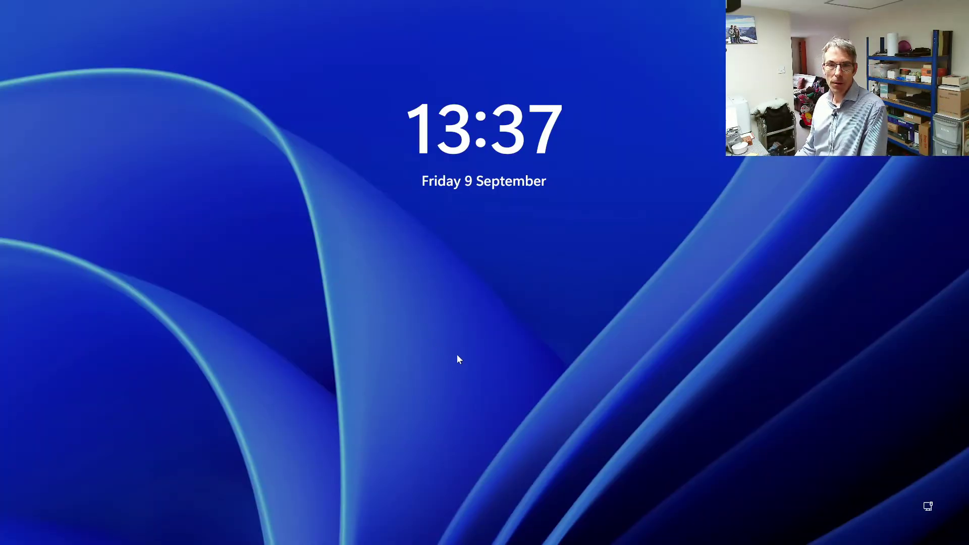
Step: Sign in as the local account DESKTOP-ML6789P\Admin with its password
left_click(482, 359)
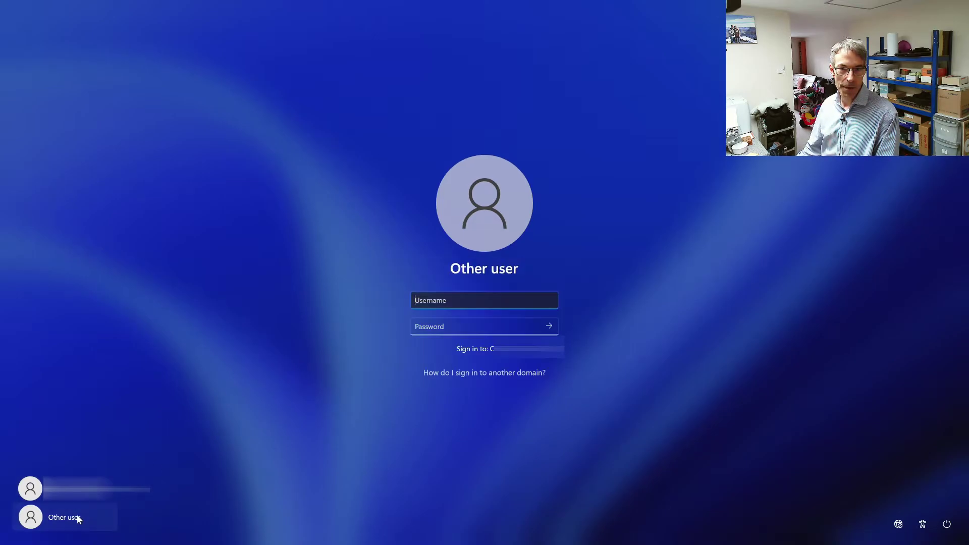
left_click(462, 377)
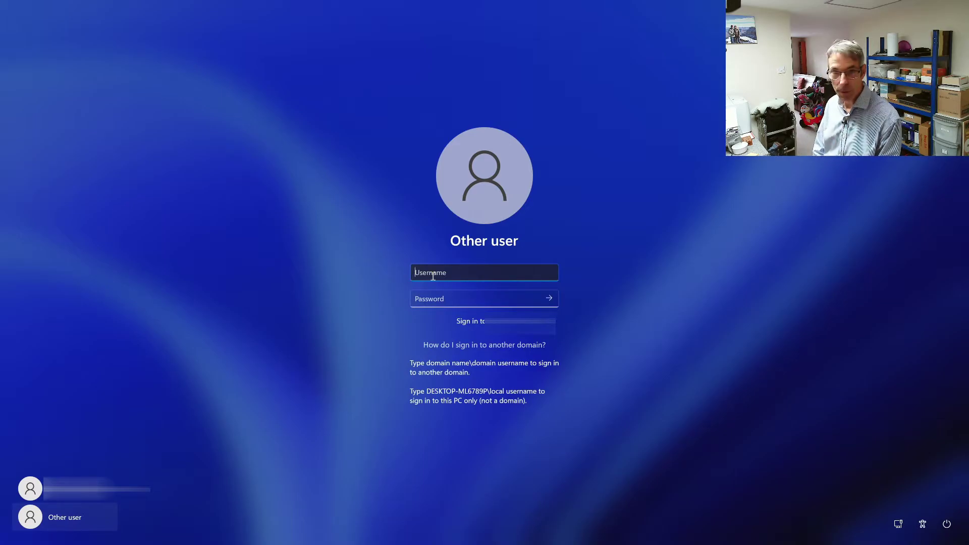
type("DESKT")
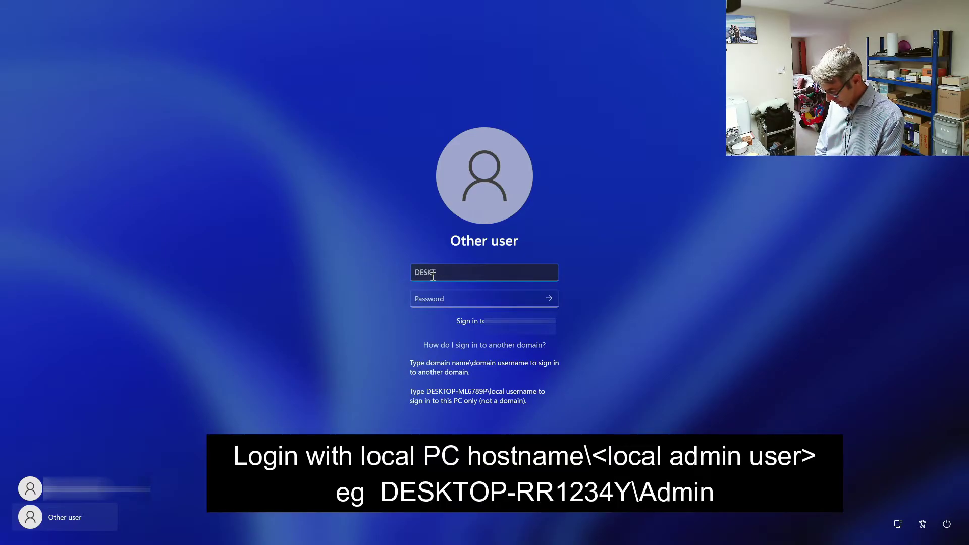
type("OP")
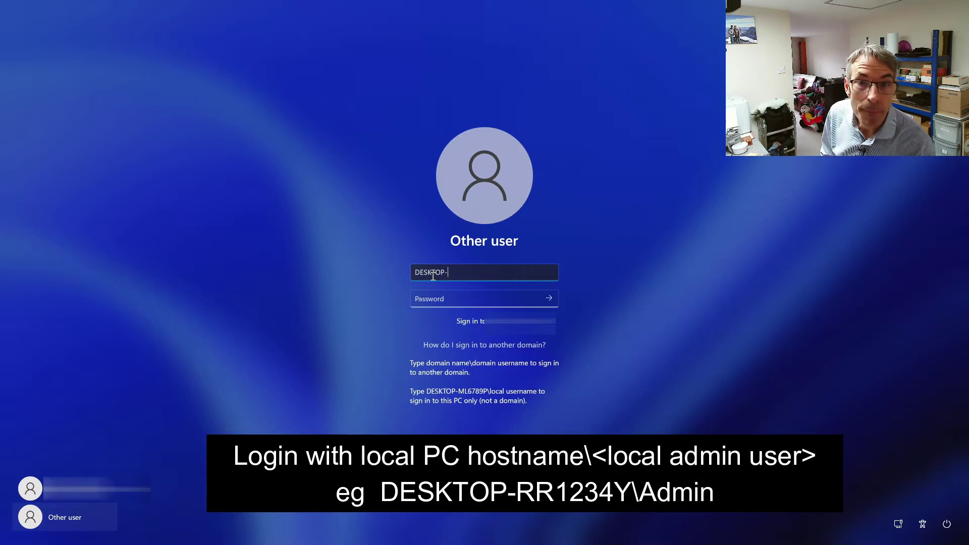
type("-ML")
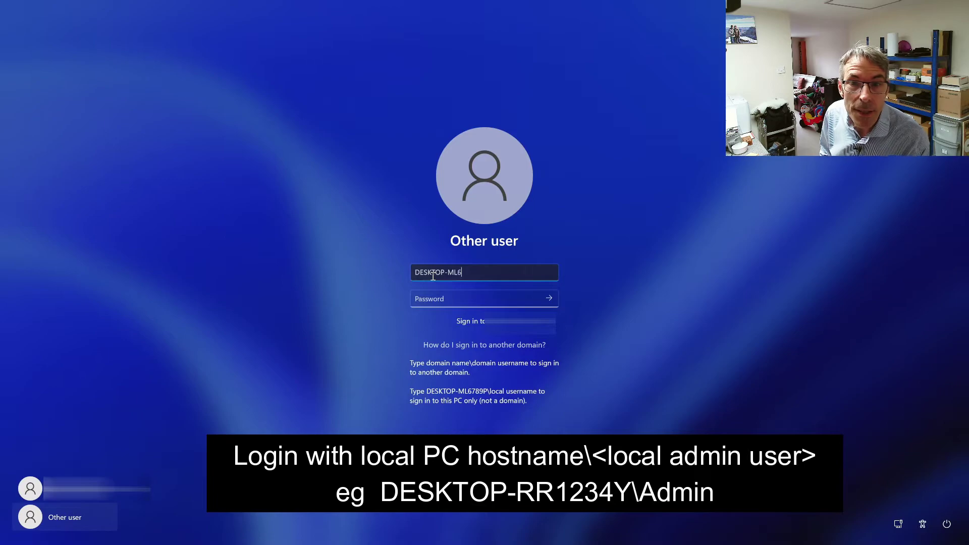
type("6789")
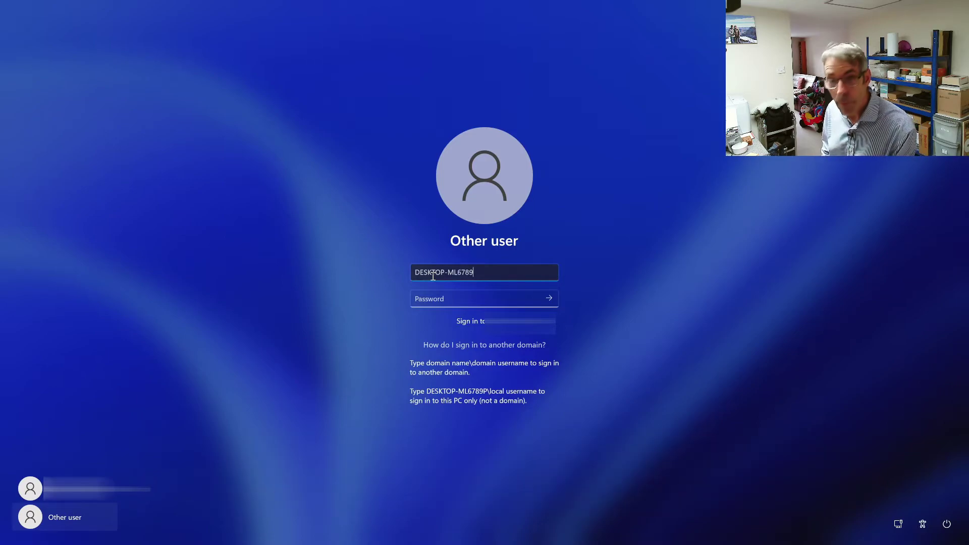
type("P\\Admin")
key("Tab")
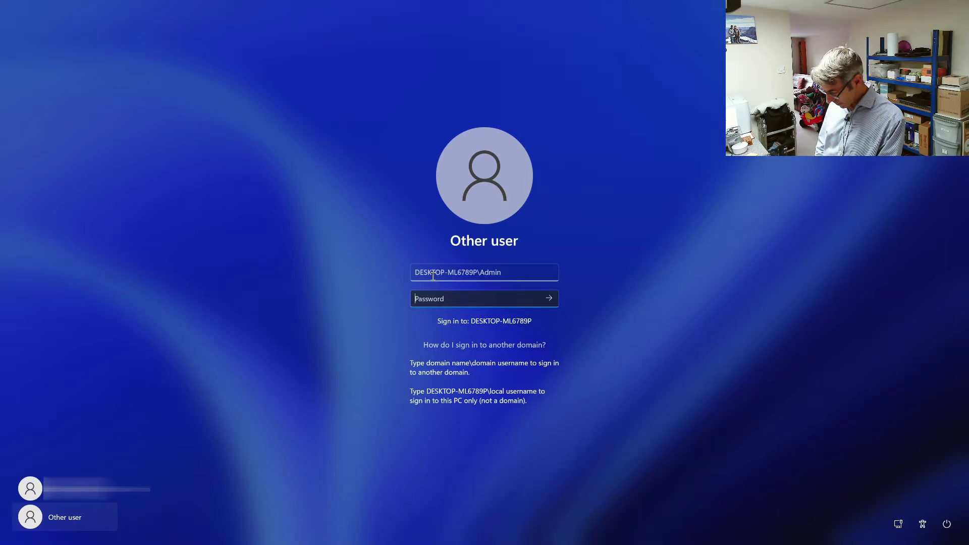
type("********")
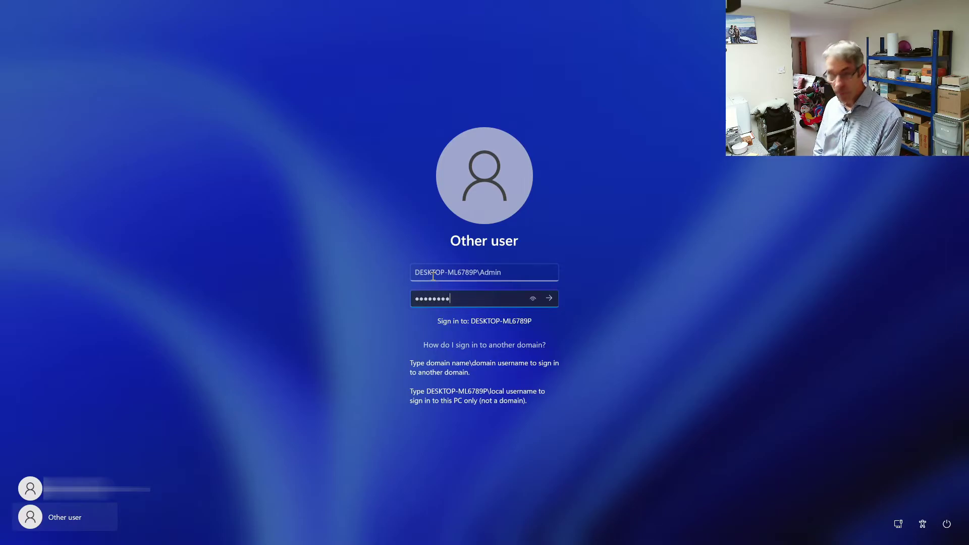
key("Return")
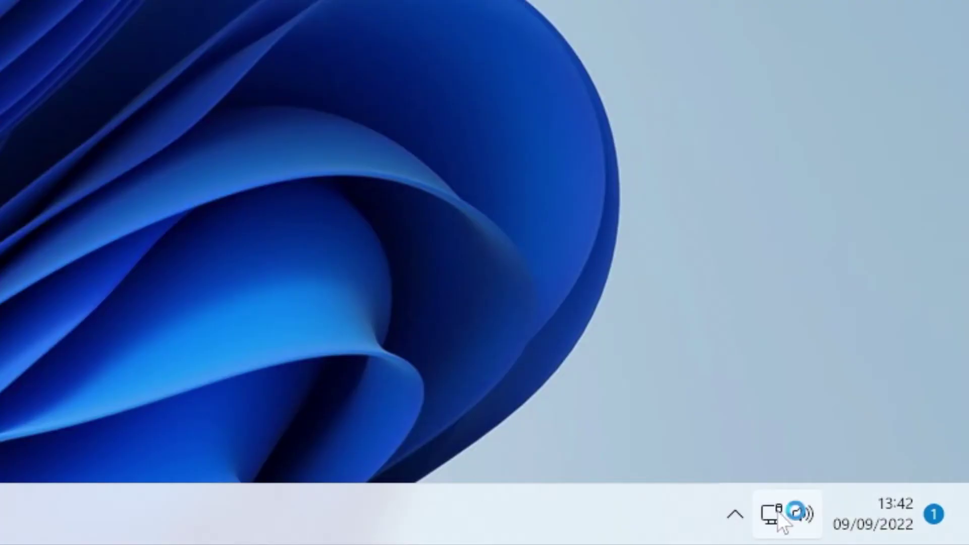
Step: From the network tray icon's Network and Internet settings, reconnect the Test VPN
right_click(780, 517)
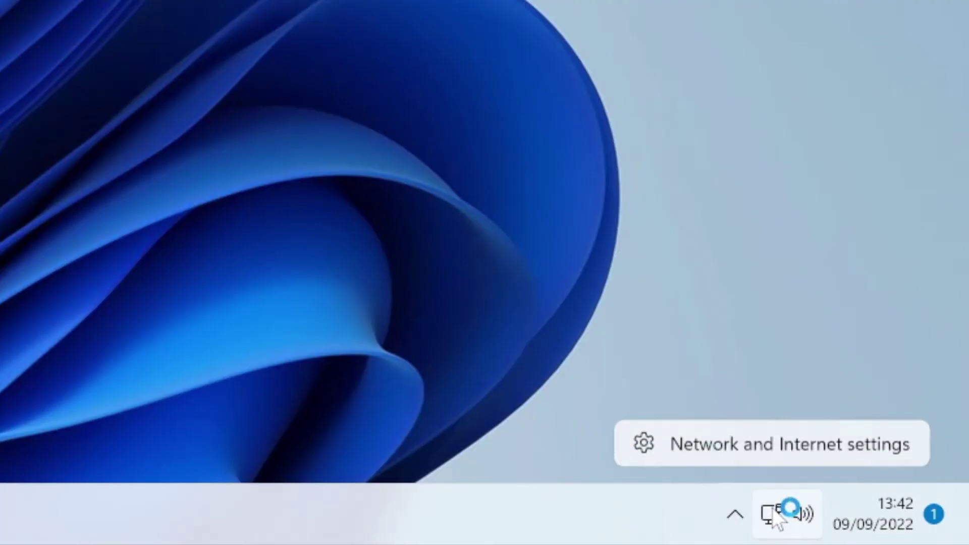
left_click(753, 443)
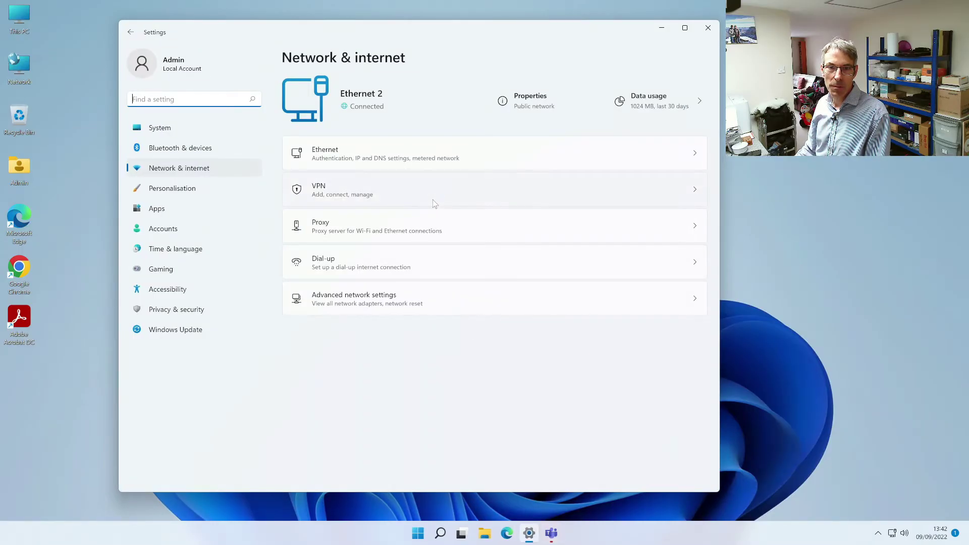
left_click(433, 207)
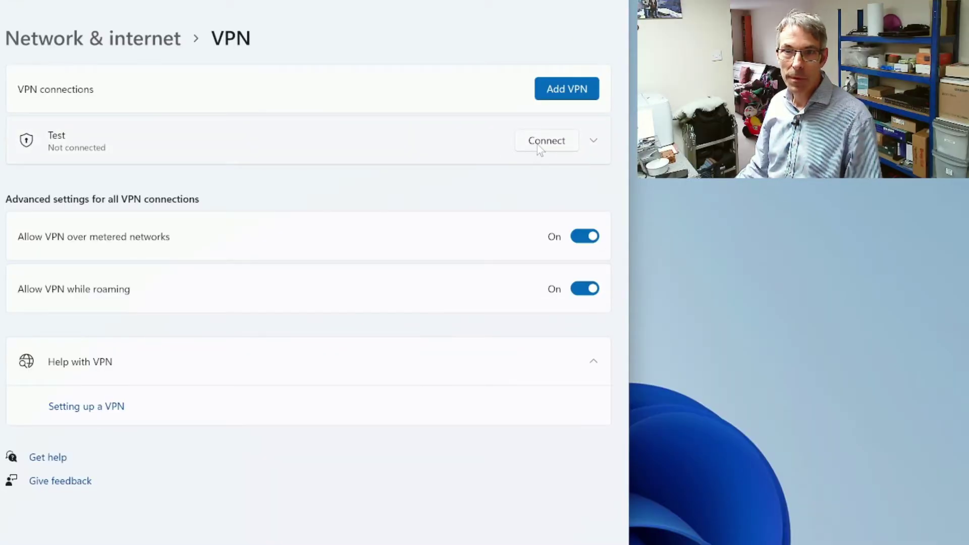
left_click(654, 132)
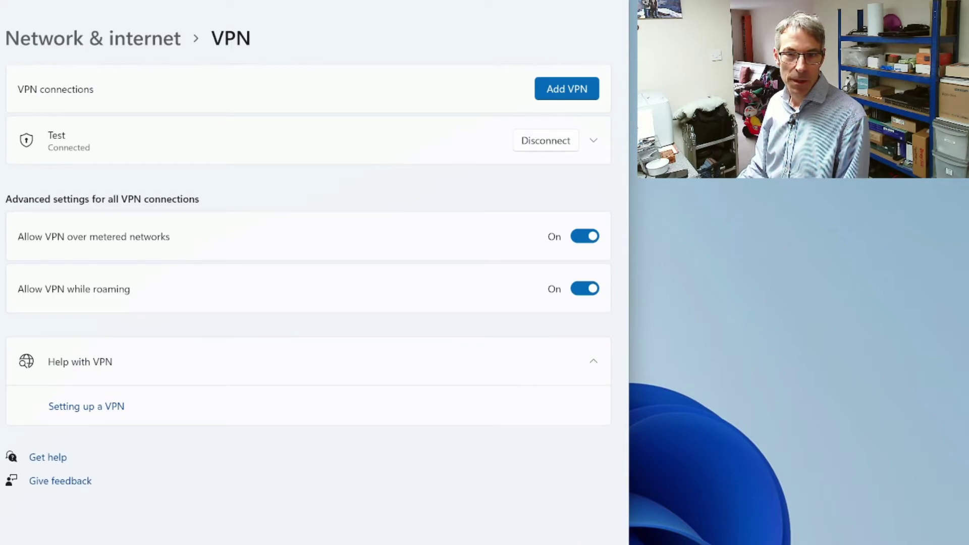
Step: Sign out of the Admin account from the Start menu
key("super")
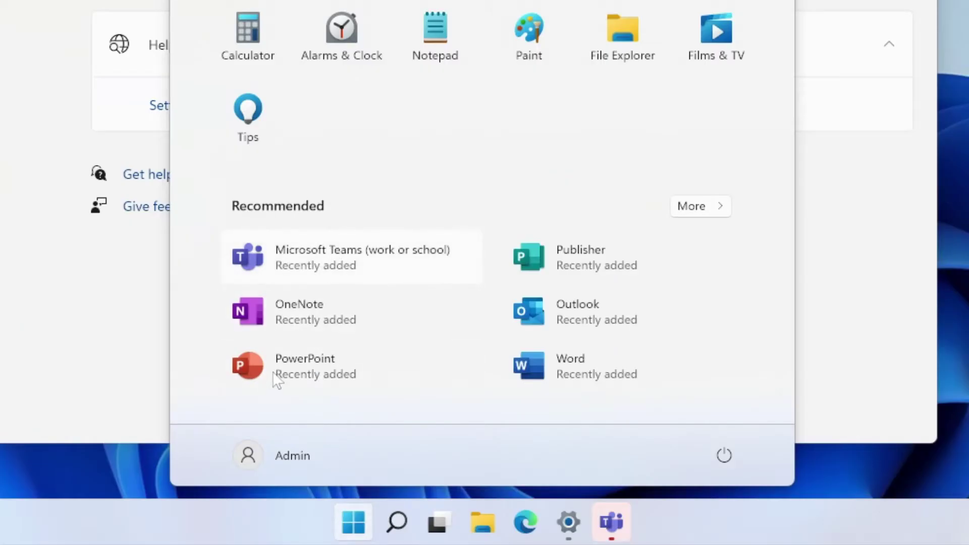
left_click(285, 460)
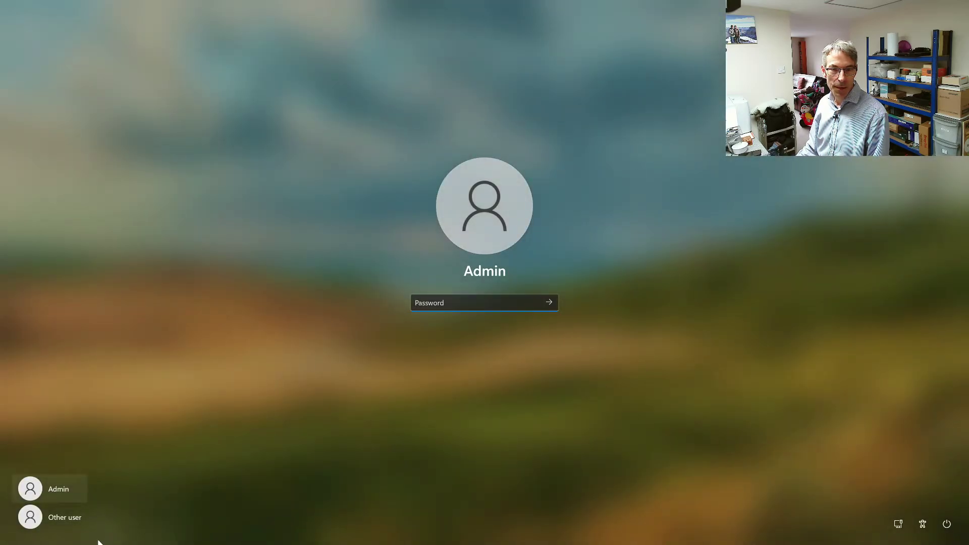
left_click(73, 523)
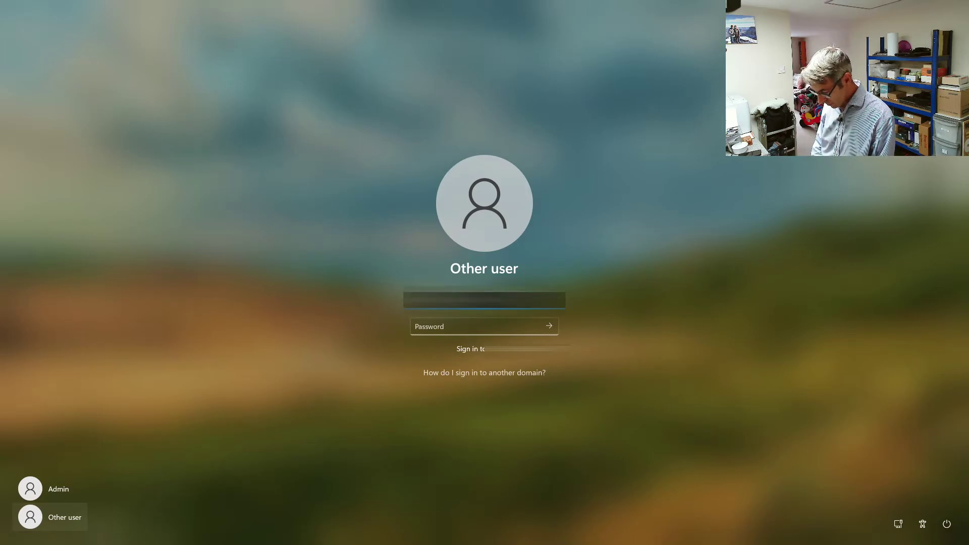
Step: Sign in as the domain user with their password, correcting a mistyped entry
left_click(479, 327)
type("••••••")
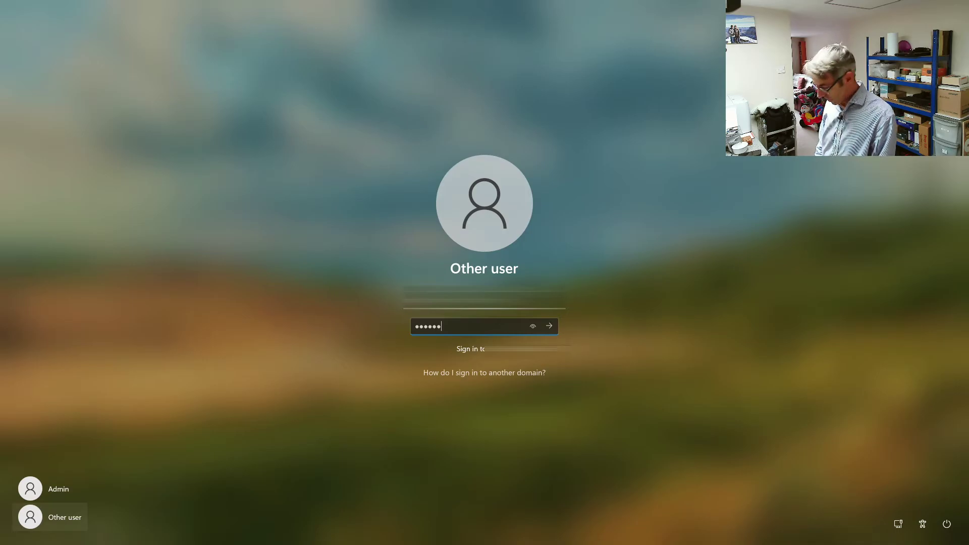
key("BackSpace")
key("BackSpace")
key("BackSpace")
key("BackSpace")
key("BackSpace")
type("••••••••")
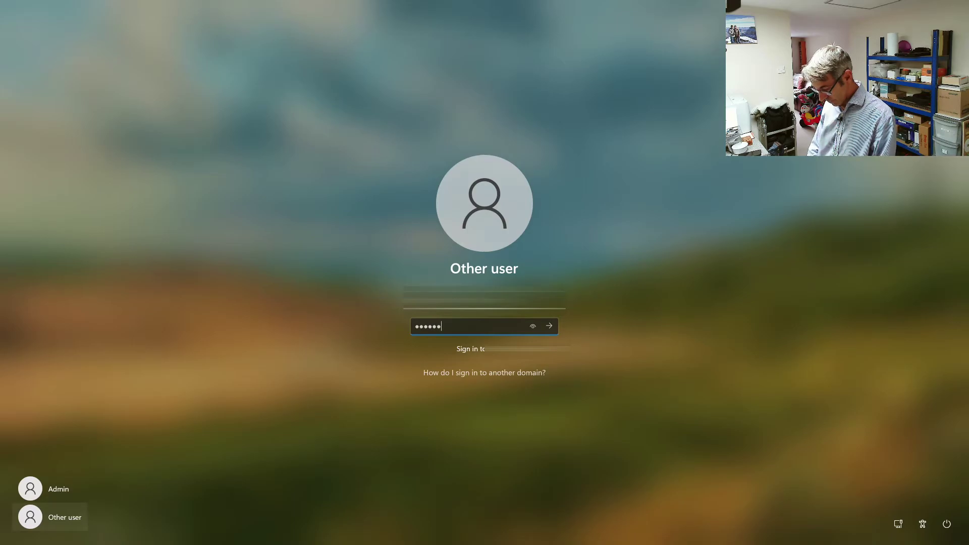
type("••")
key("Return")
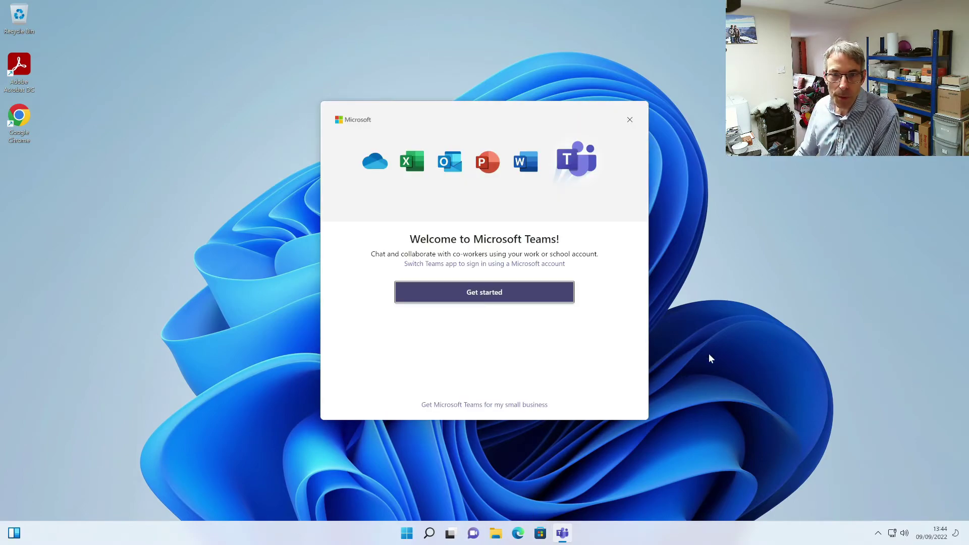
Step: Dismiss the Teams welcome window and briefly check the hidden tray icons
left_click(630, 120)
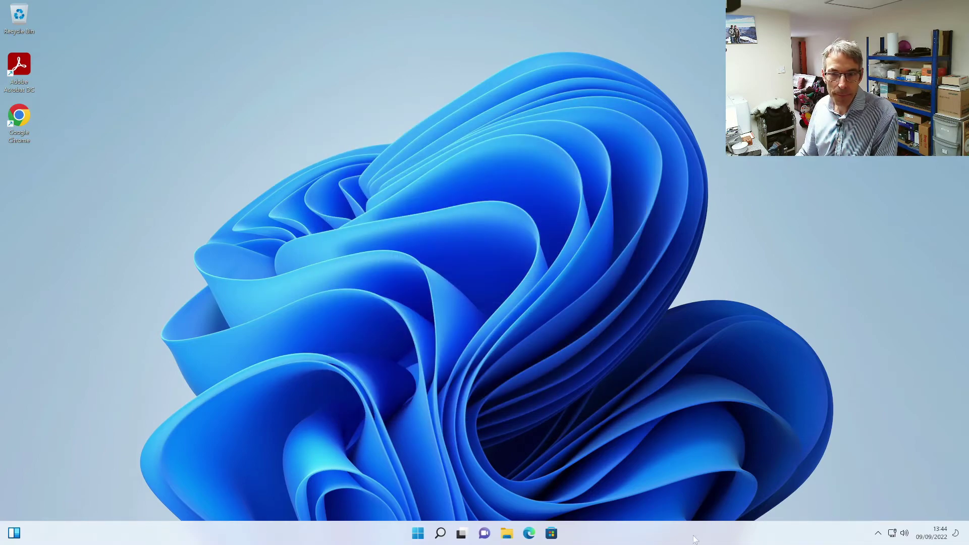
left_click(877, 533)
left_click(877, 533)
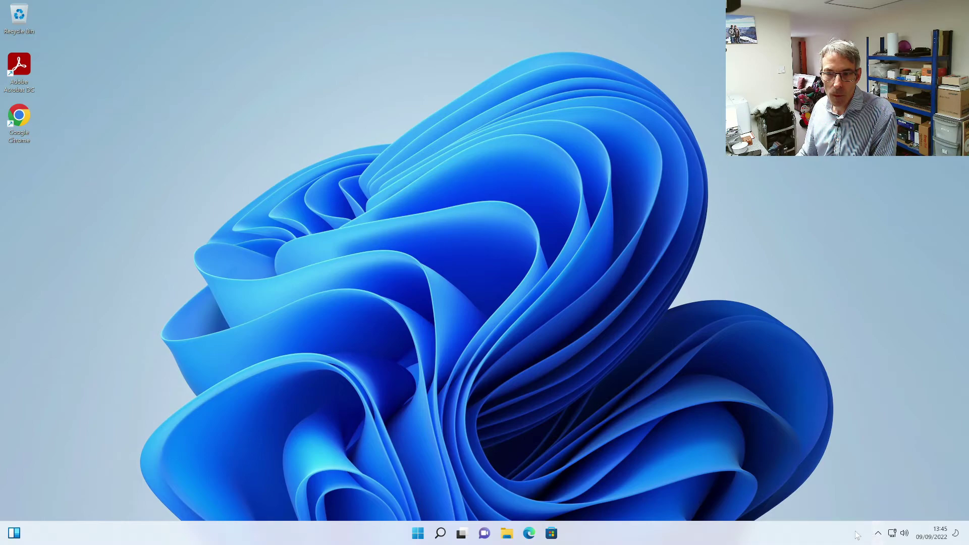
Step: Run ipconfig in Command Prompt (IPv4 192.168.10.163, gateway 192.168.10.1), then close it
mouse_move(440, 534)
left_click(438, 494)
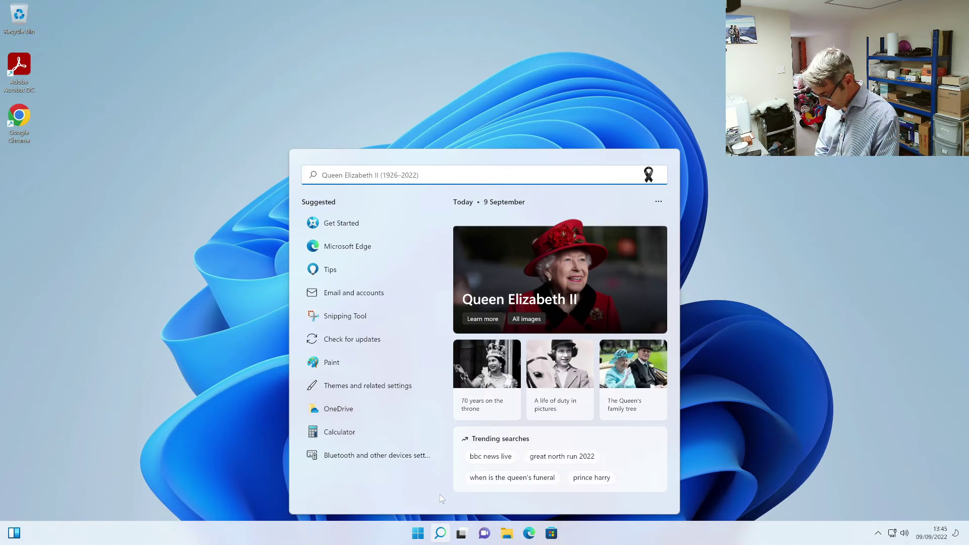
type("qmd")
key("Return")
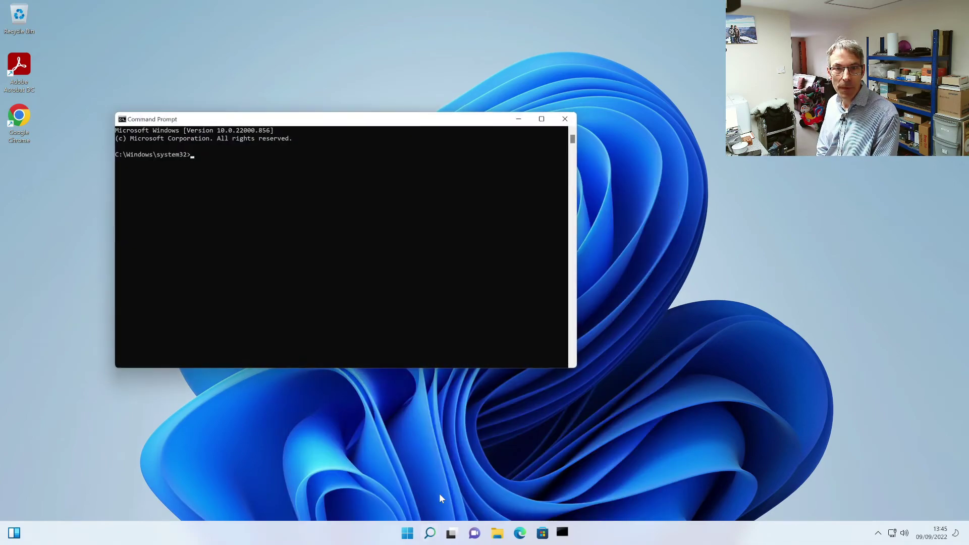
type("ipconfig")
key("Return")
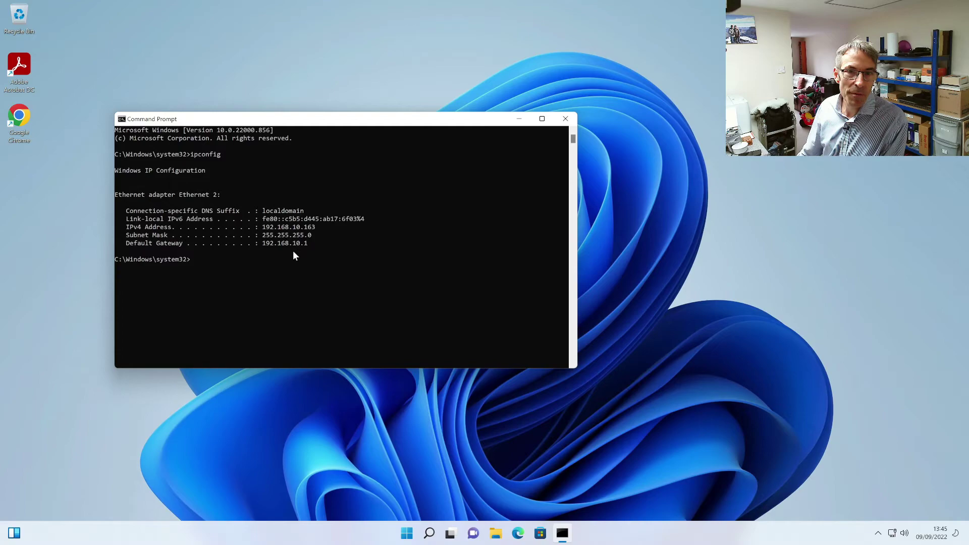
left_click(566, 121)
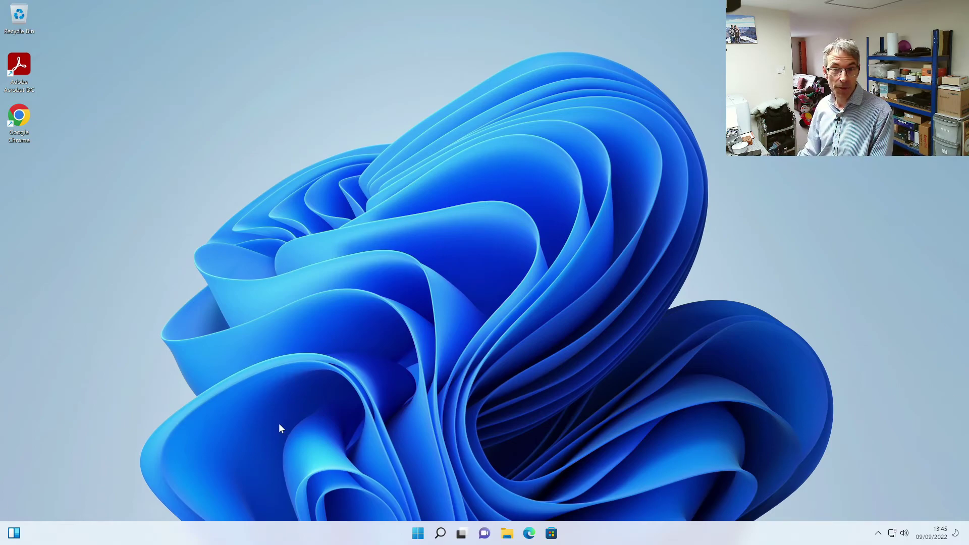
Step: Turn off Widgets and Chat in the taskbar settings
right_click(303, 533)
left_click(319, 509)
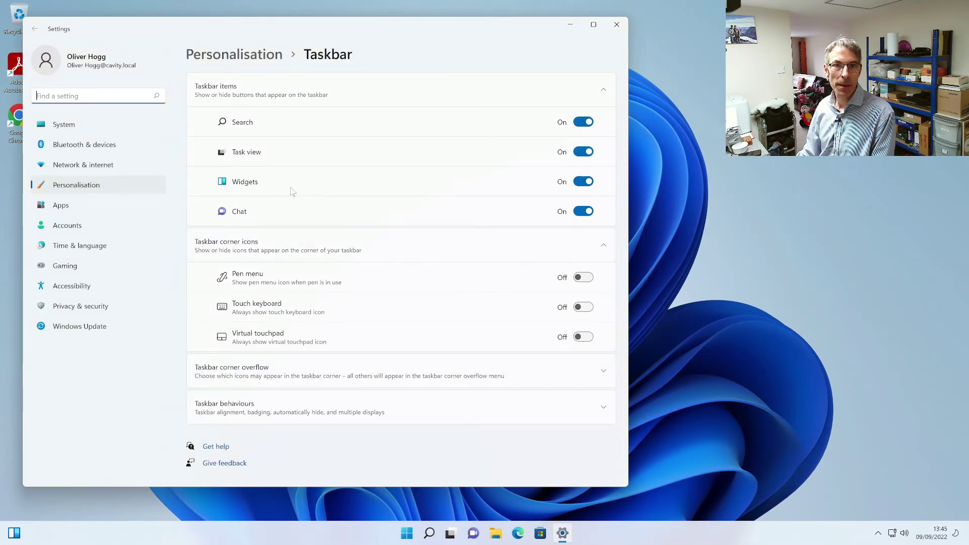
left_click(583, 182)
left_click(586, 211)
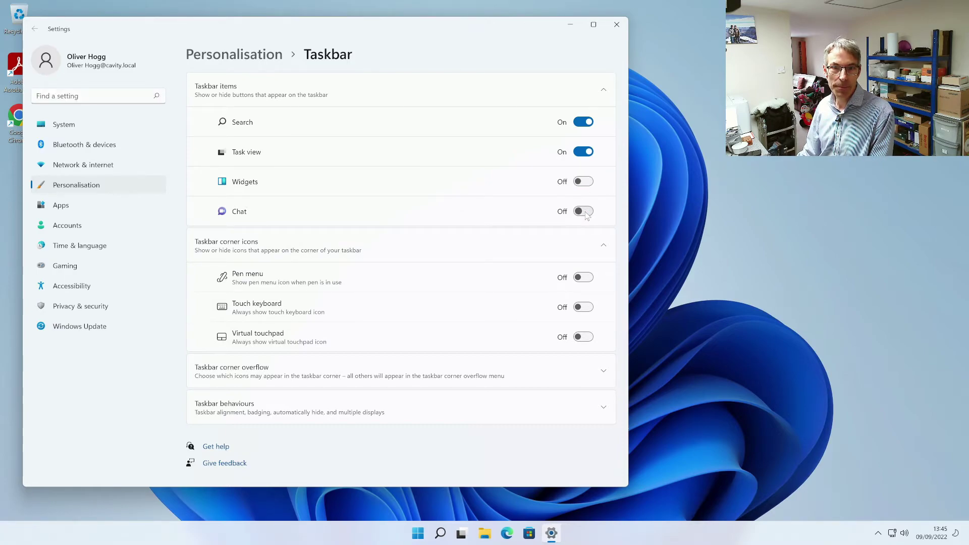
left_click(617, 24)
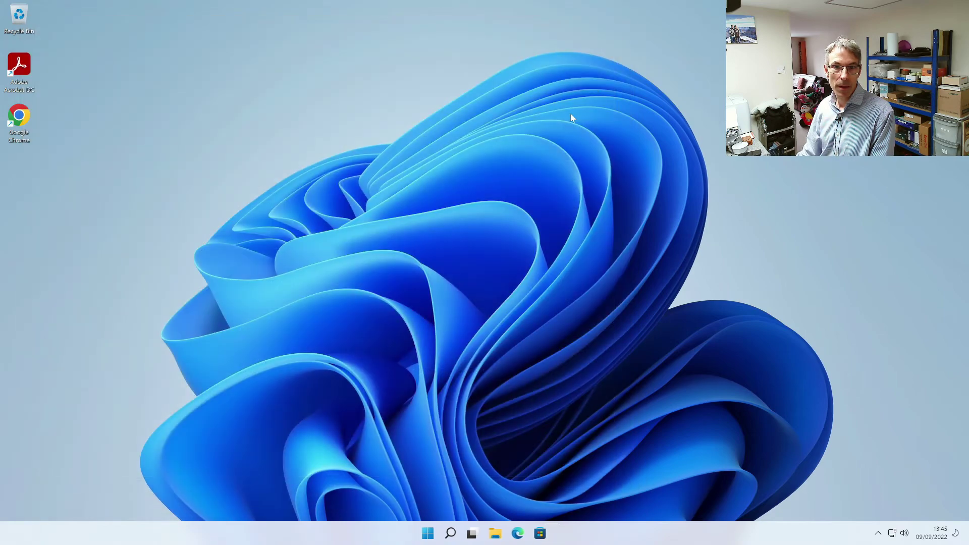
Step: Show the Computer, user's files and Network icons on the desktop via Desktop icon settings
right_click(144, 108)
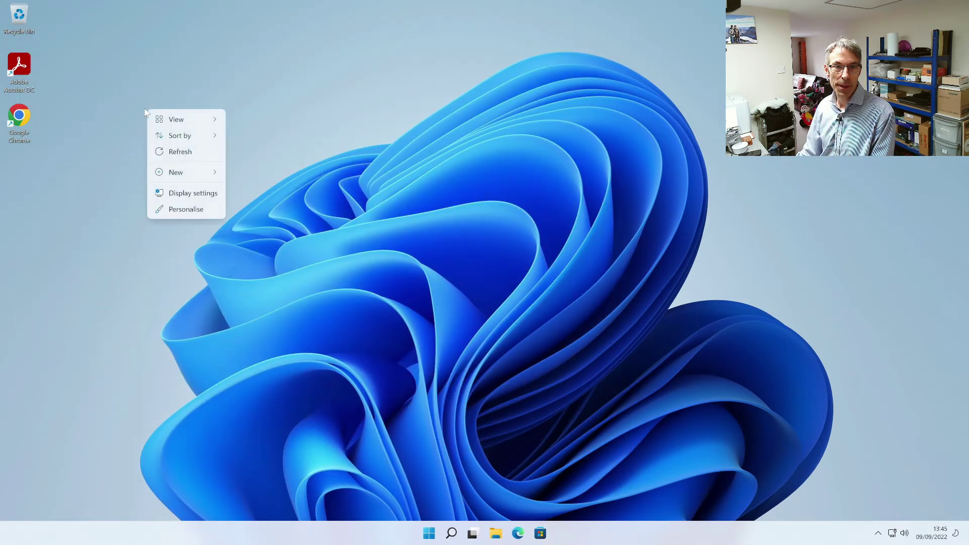
left_click(187, 209)
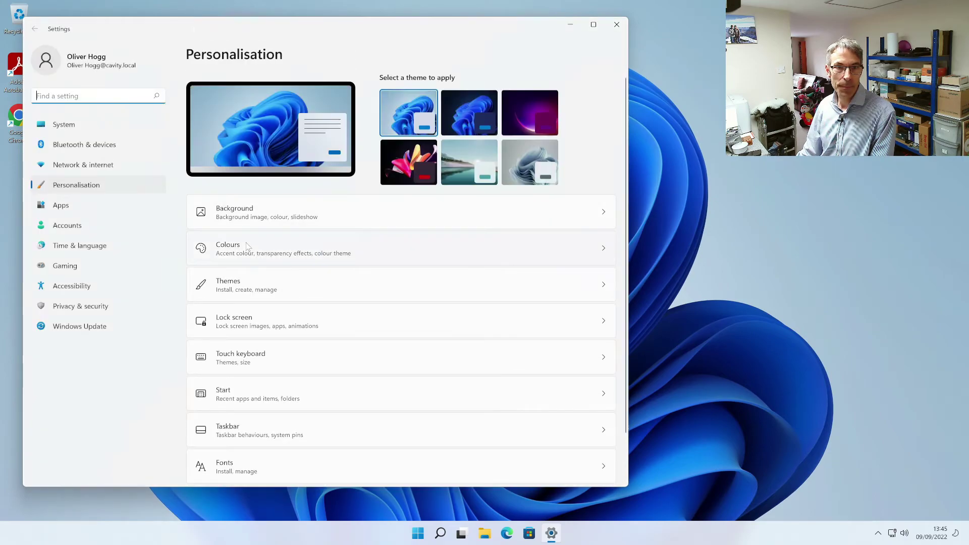
left_click(283, 284)
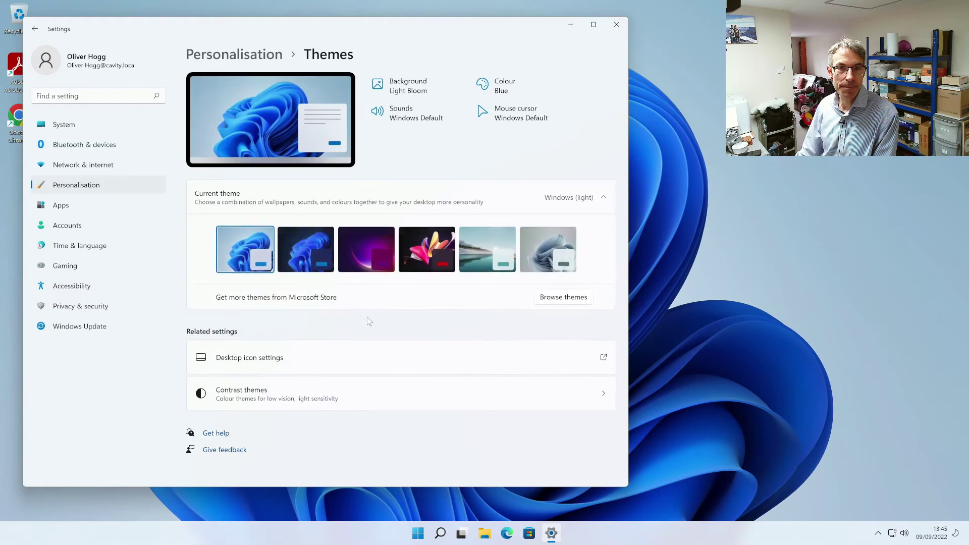
left_click(362, 368)
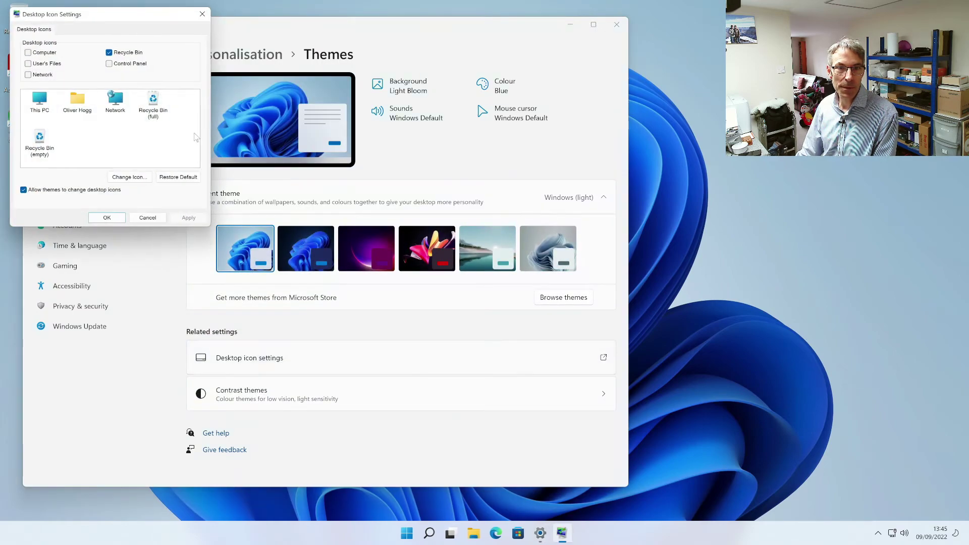
left_click(44, 53)
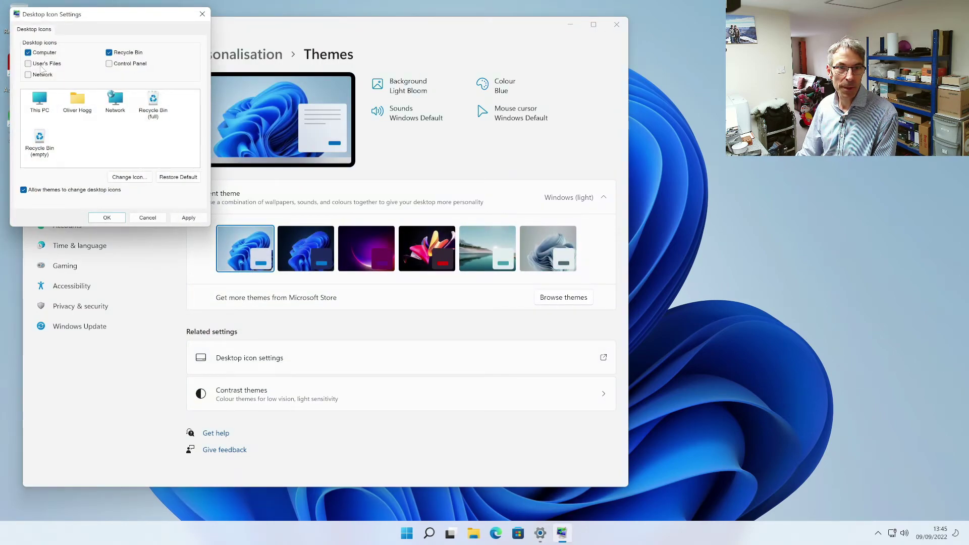
left_click(43, 65)
left_click(42, 75)
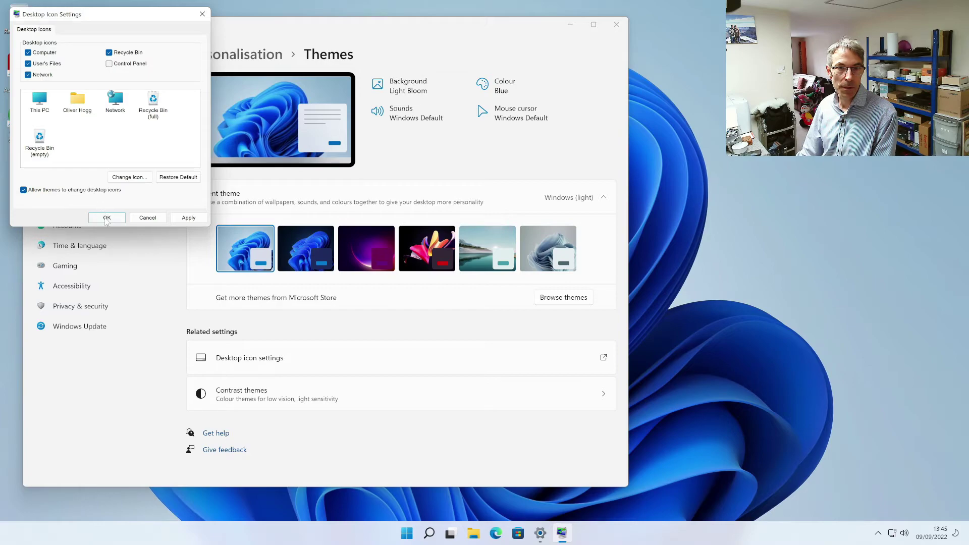
left_click(107, 218)
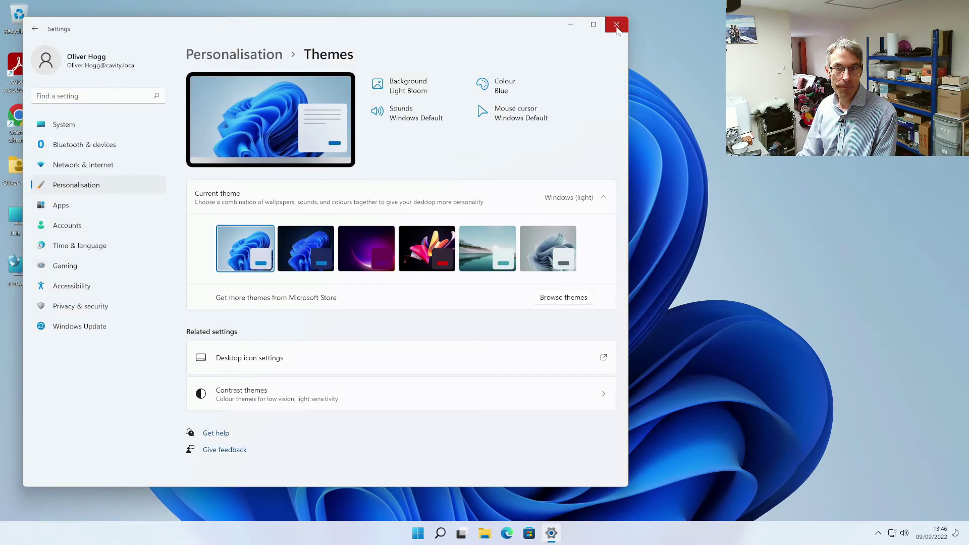
left_click(616, 25)
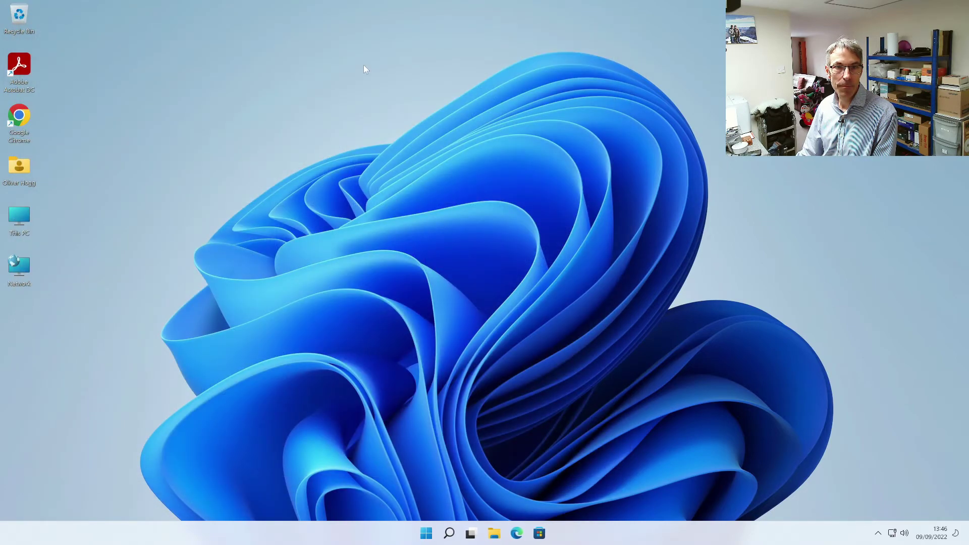
Step: Sort the desktop icons by item type and check the hidden notification-area icons
right_click(53, 60)
mouse_move(116, 90)
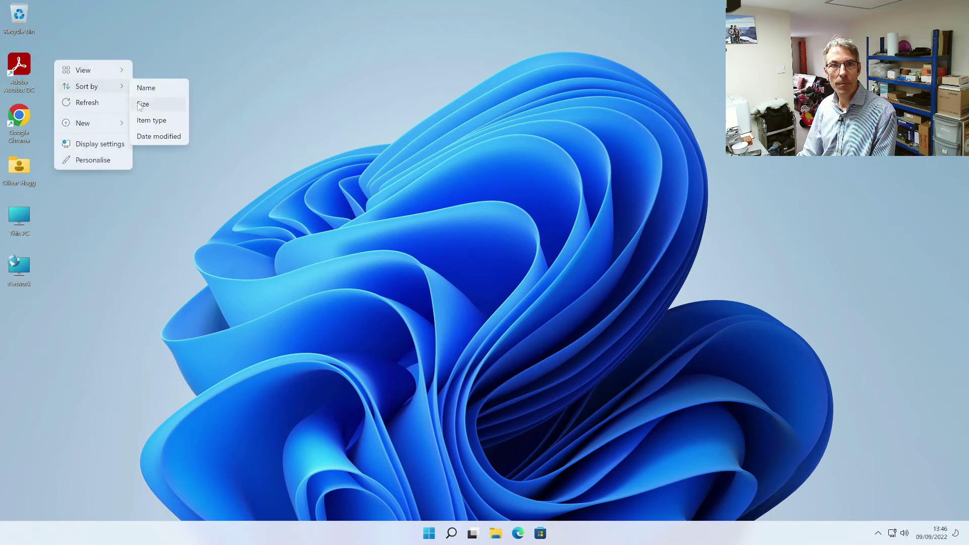
left_click(153, 122)
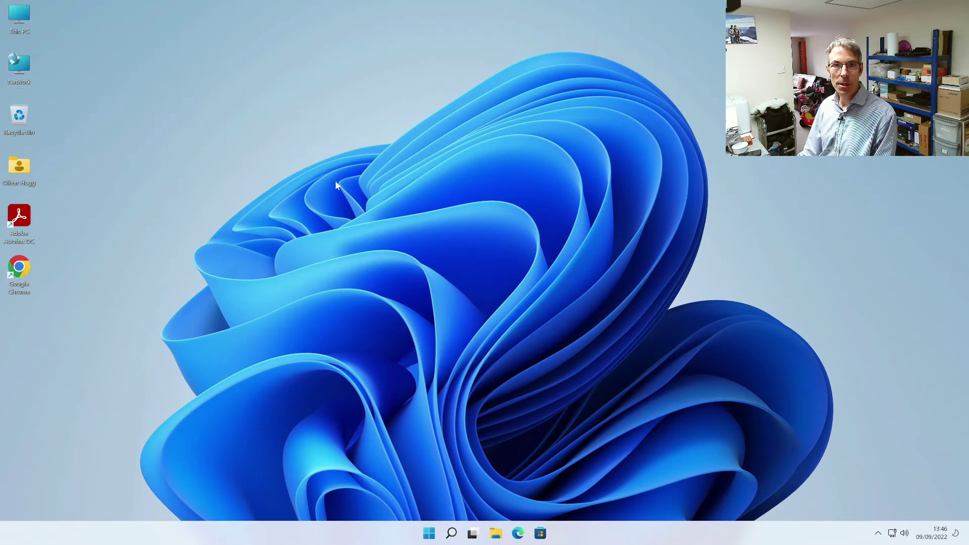
left_click(879, 533)
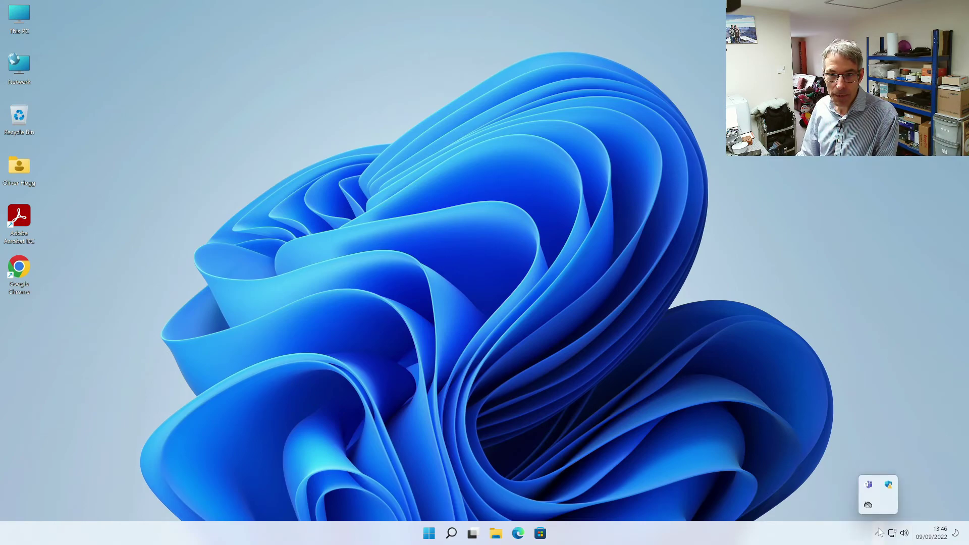
left_click(690, 429)
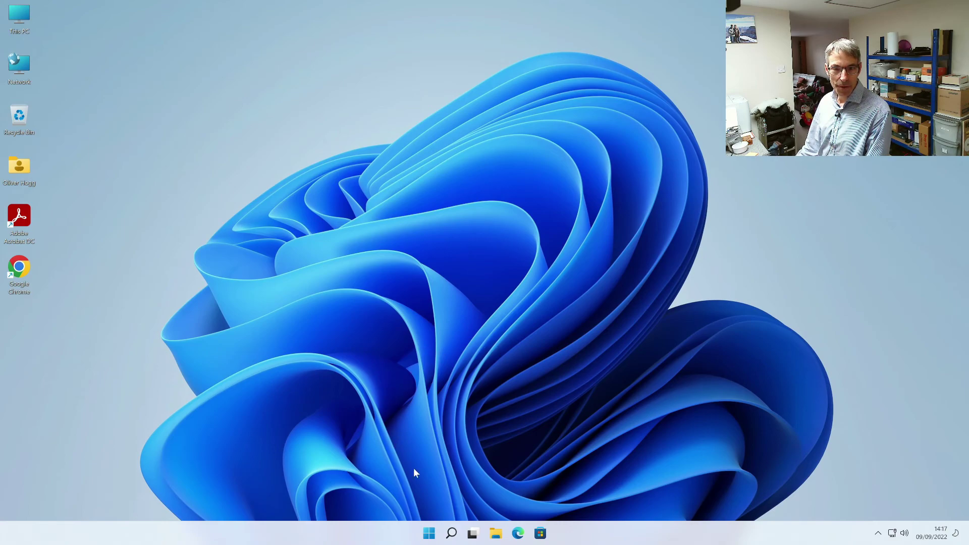
Step: Sign out of the current domain user account through the Start menu's account button
left_click(429, 534)
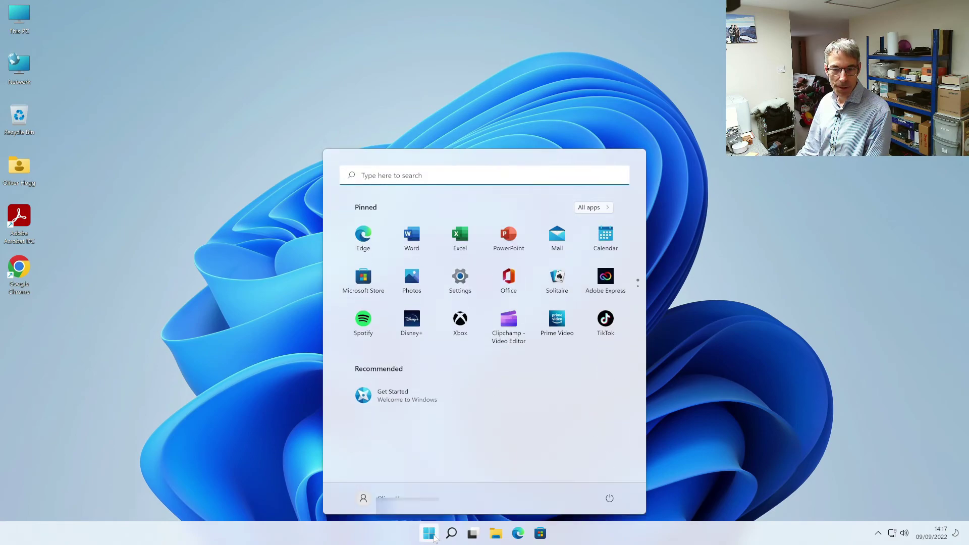
left_click(363, 498)
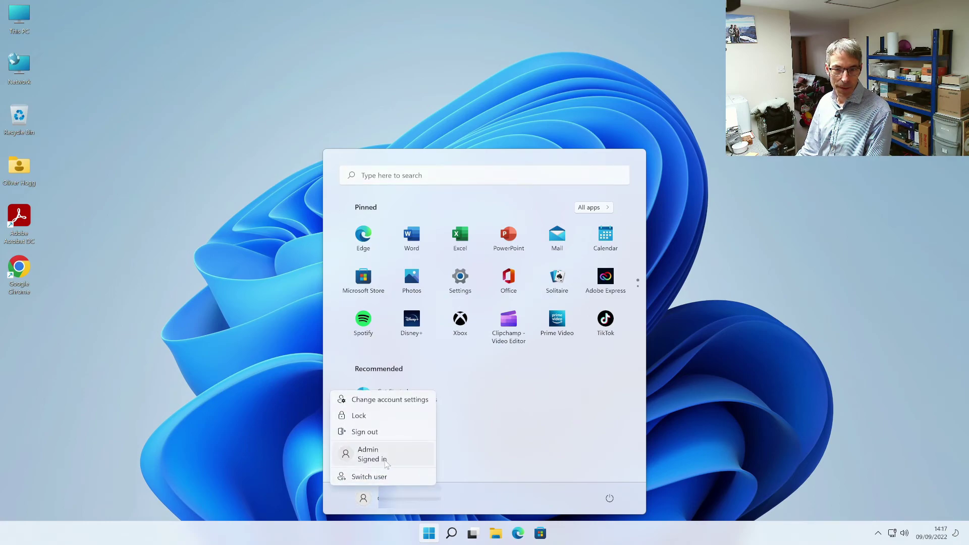
left_click(385, 433)
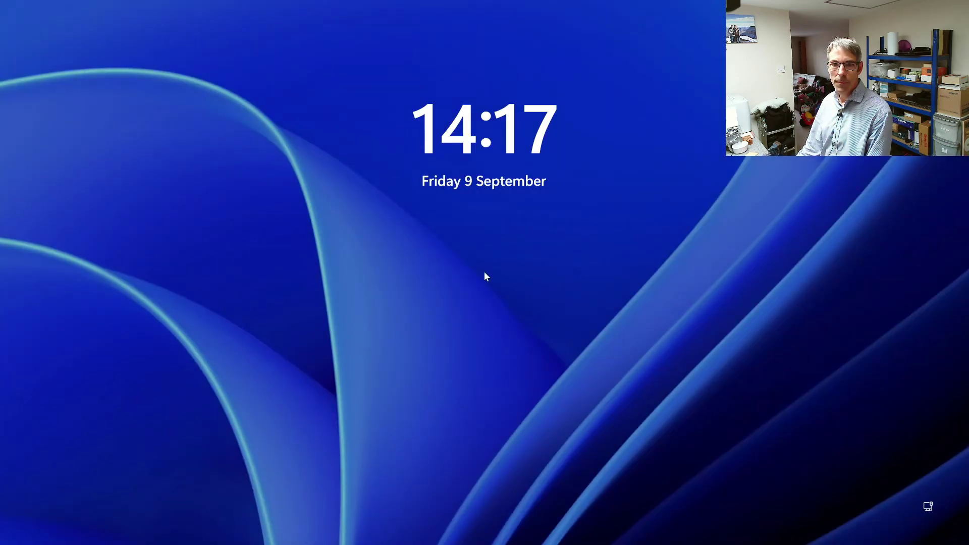
Step: Sign in to the Admin account with its password
left_click(510, 270)
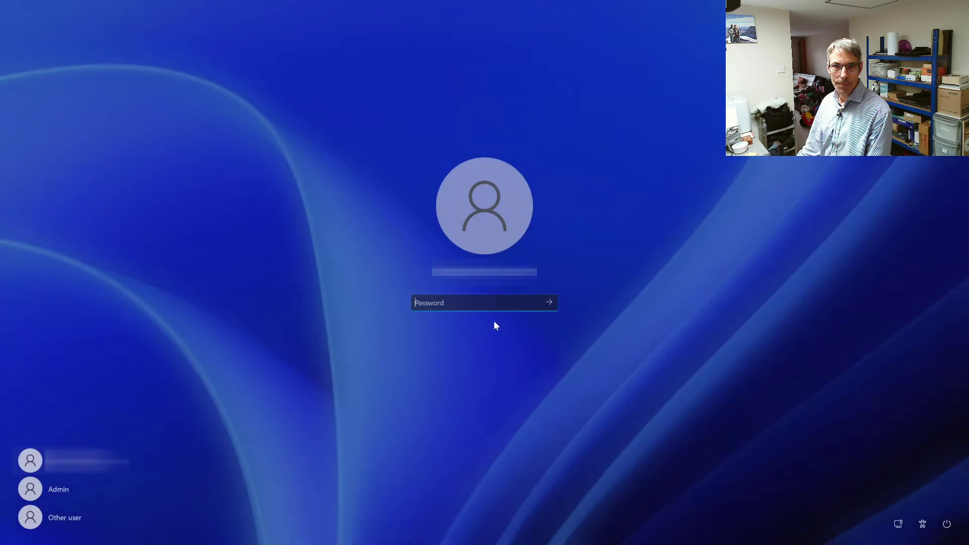
left_click(91, 497)
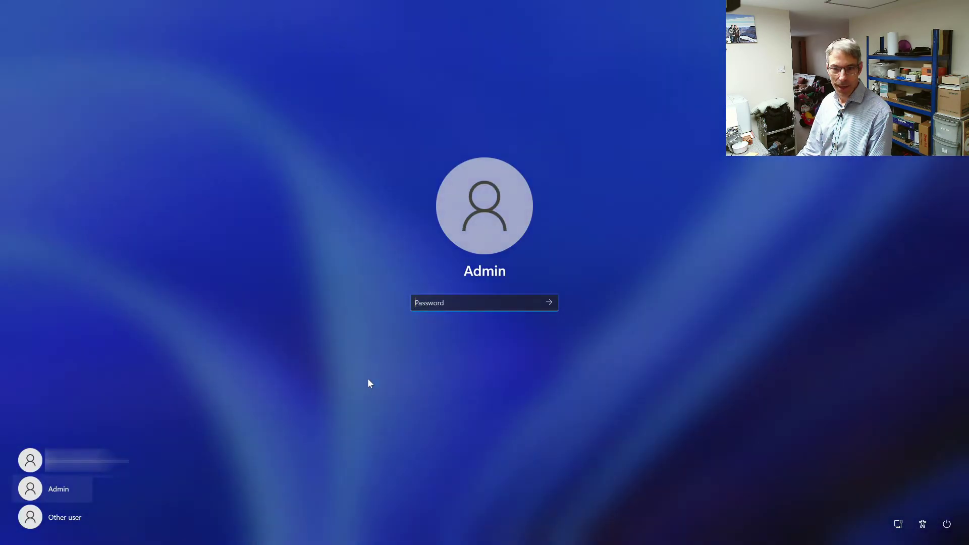
type("********")
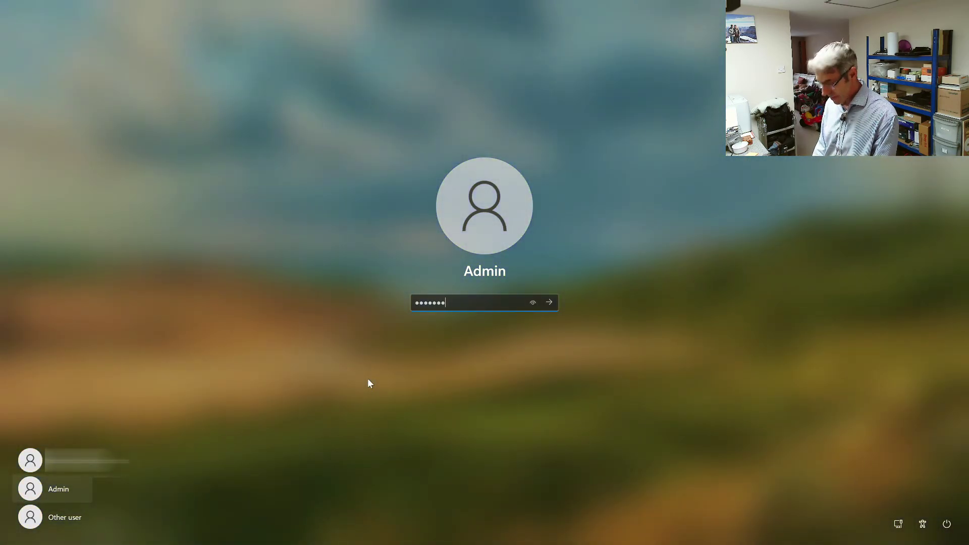
key("Return")
key("super")
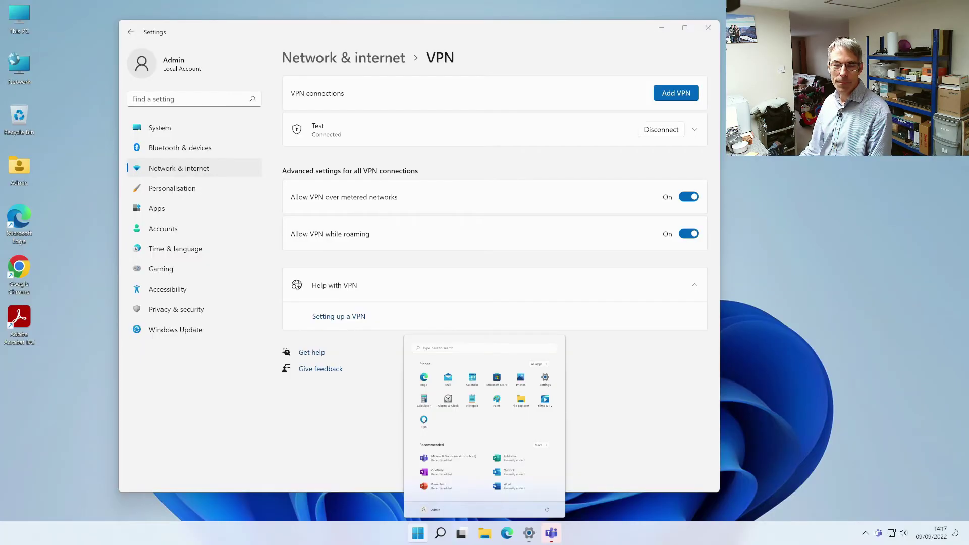
left_click(466, 57)
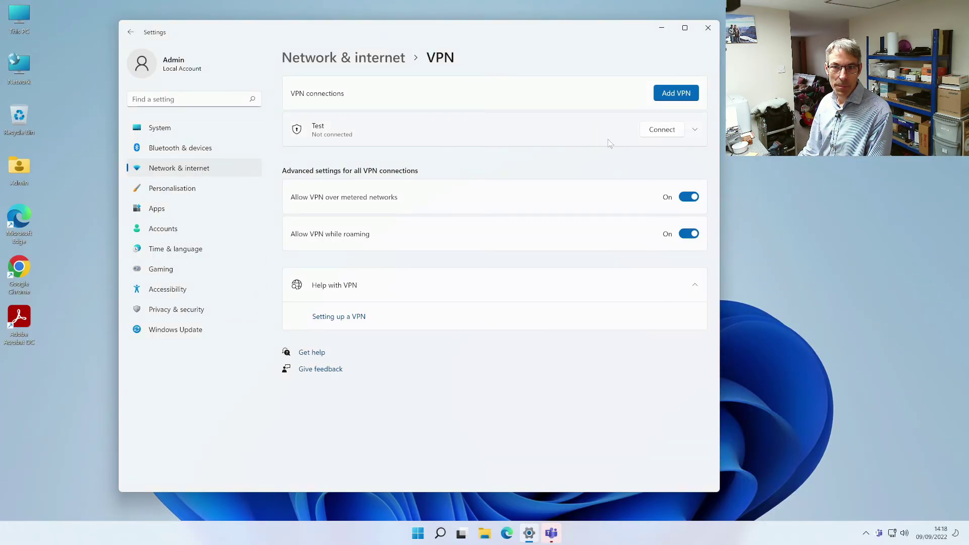
Step: Remove the Test VPN connection, then close Settings and the Teams welcome window
left_click(695, 132)
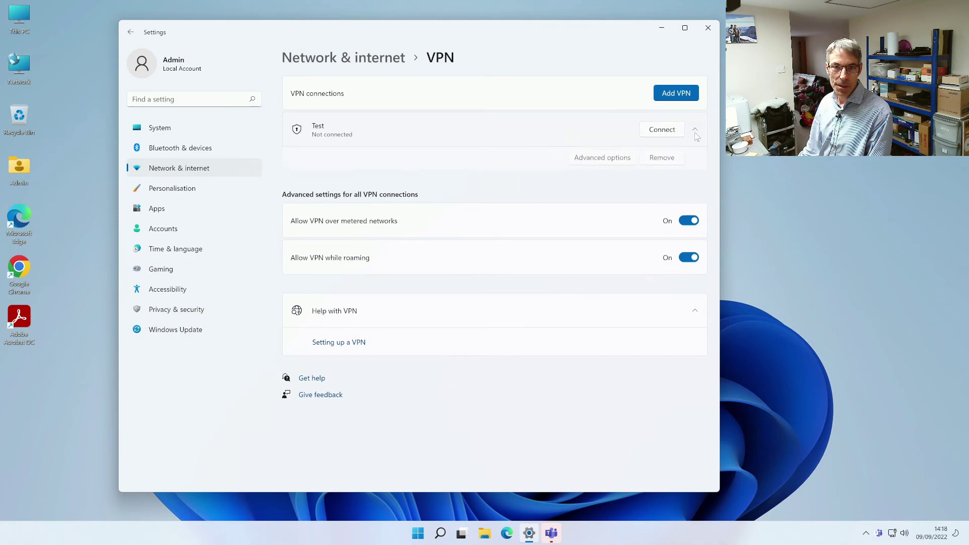
left_click(674, 161)
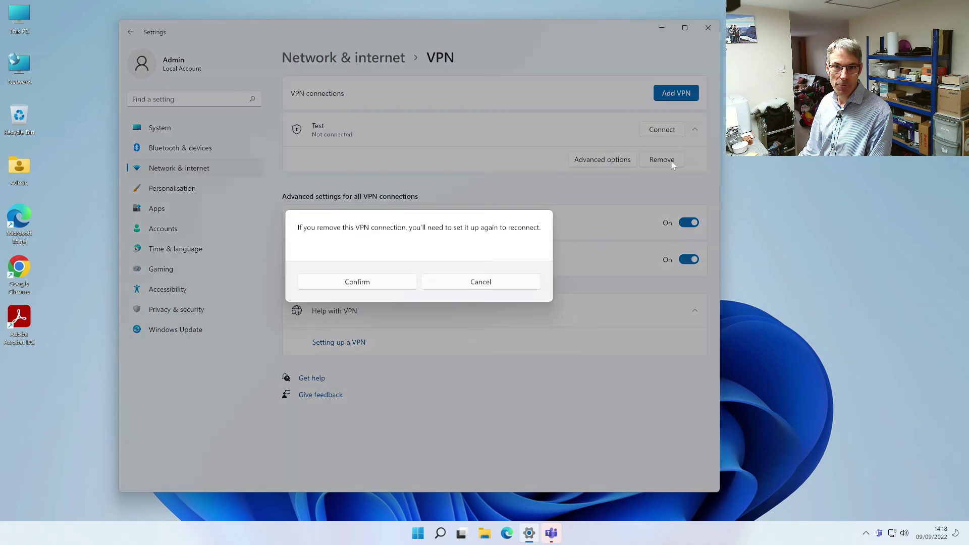
left_click(380, 283)
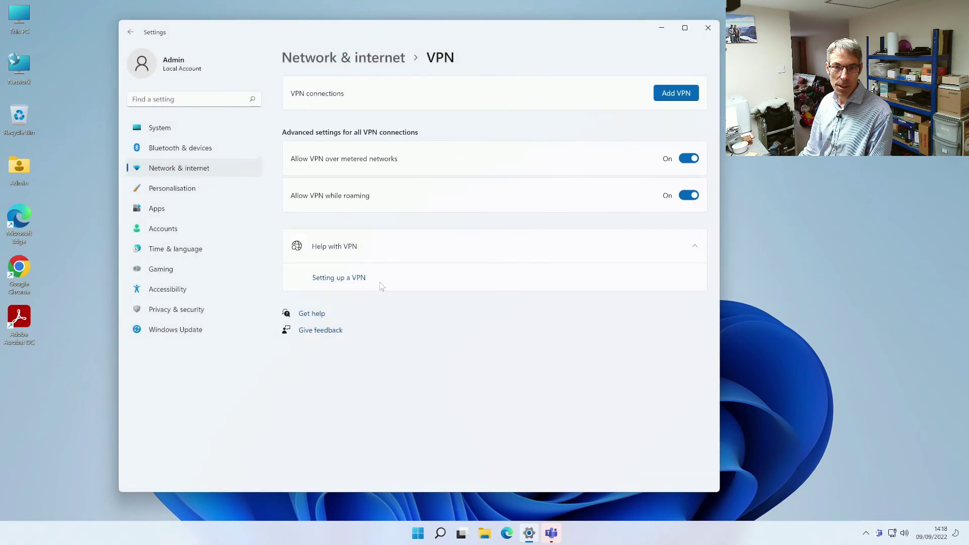
left_click(707, 27)
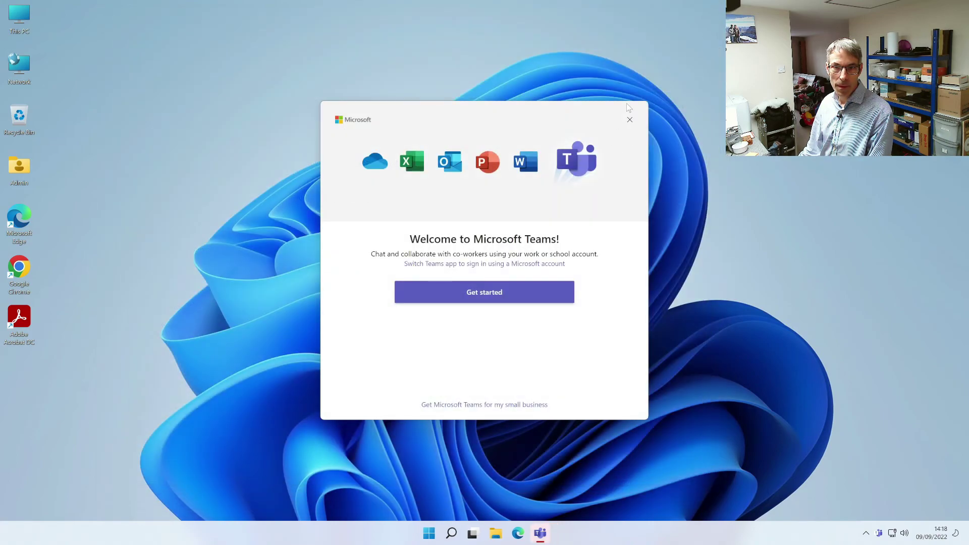
left_click(630, 119)
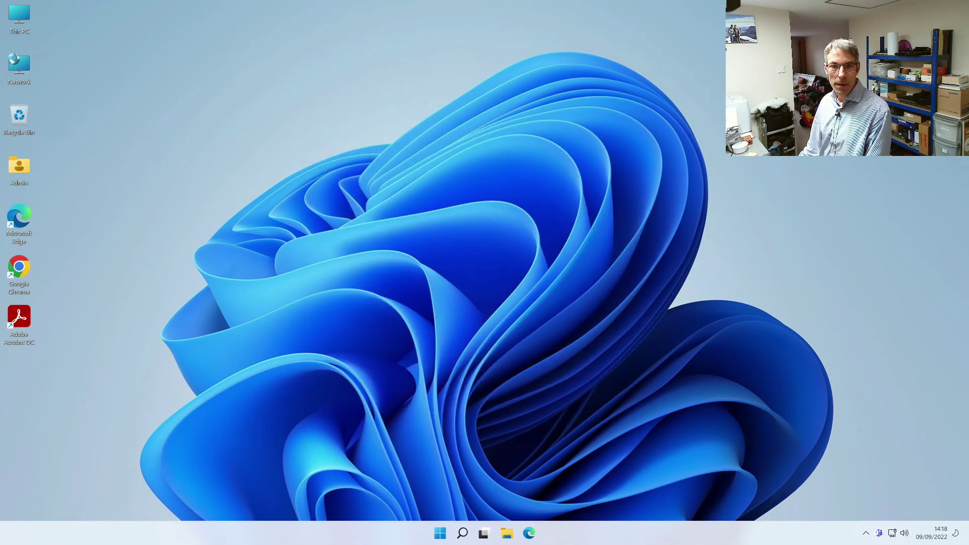
Step: Sign out of the Admin account from the Start menu
left_click(445, 535)
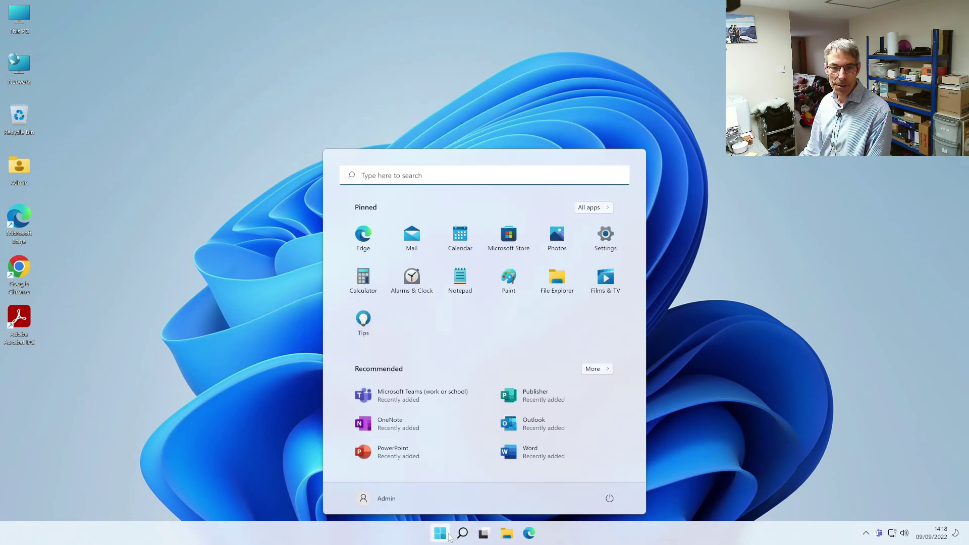
left_click(404, 499)
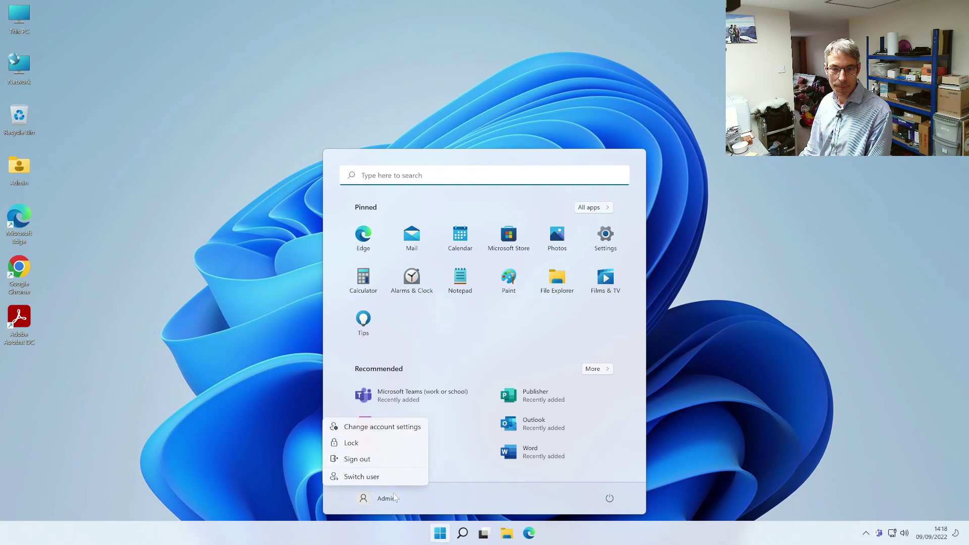
left_click(382, 462)
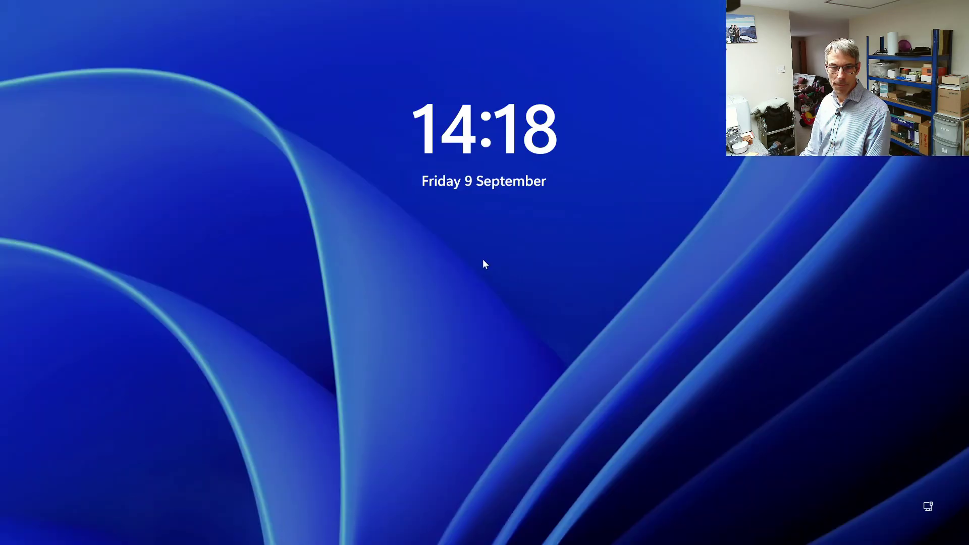
Step: Sign in as Other user with the domain username and password
left_click(473, 270)
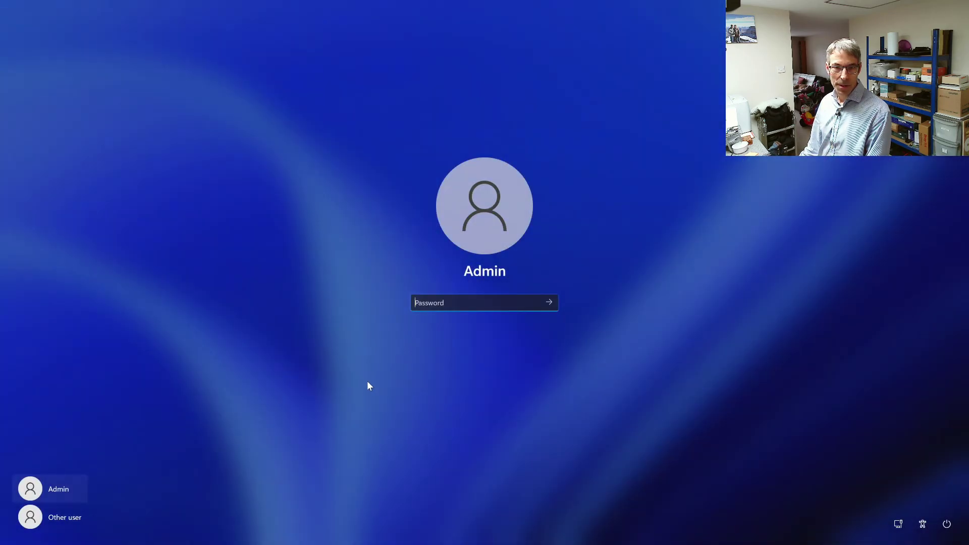
left_click(82, 519)
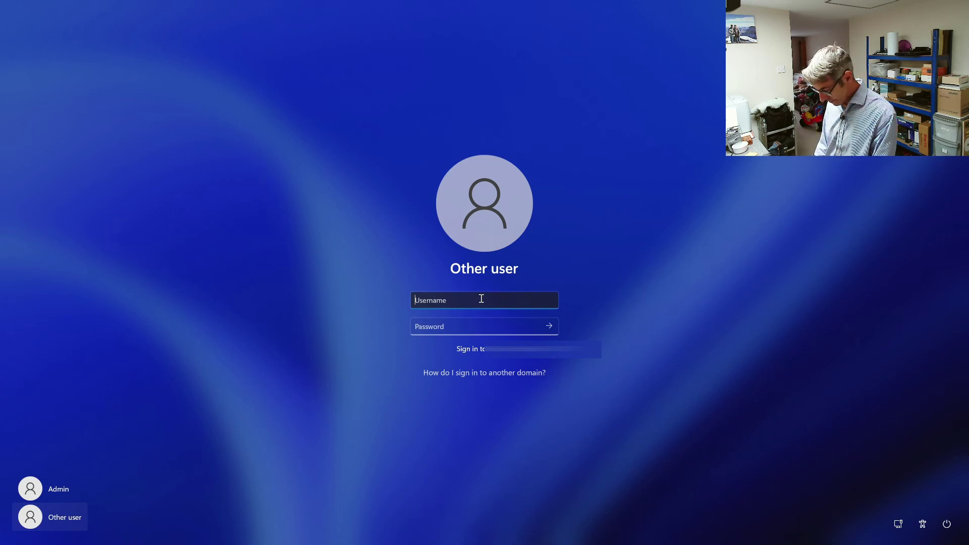
type("user")
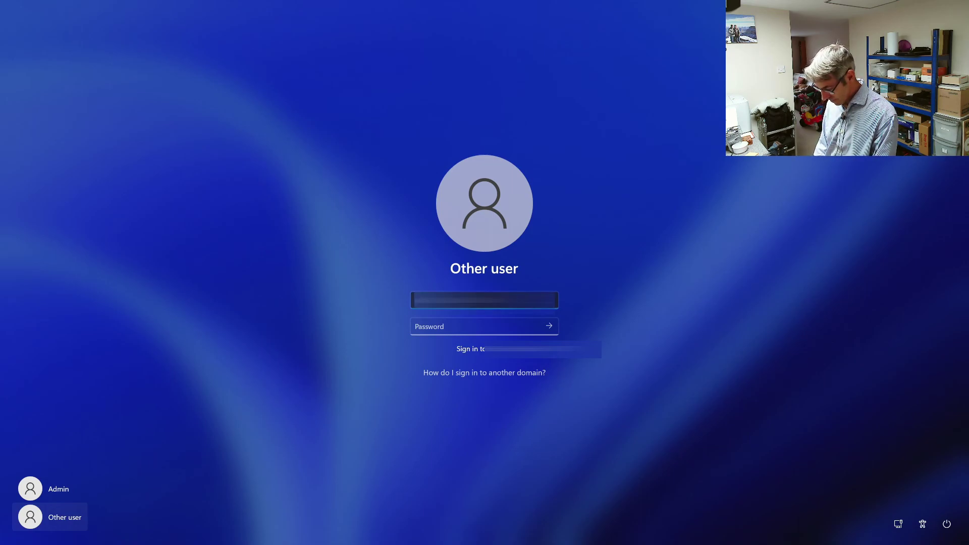
key("Tab")
type("••••••••")
key("Return")
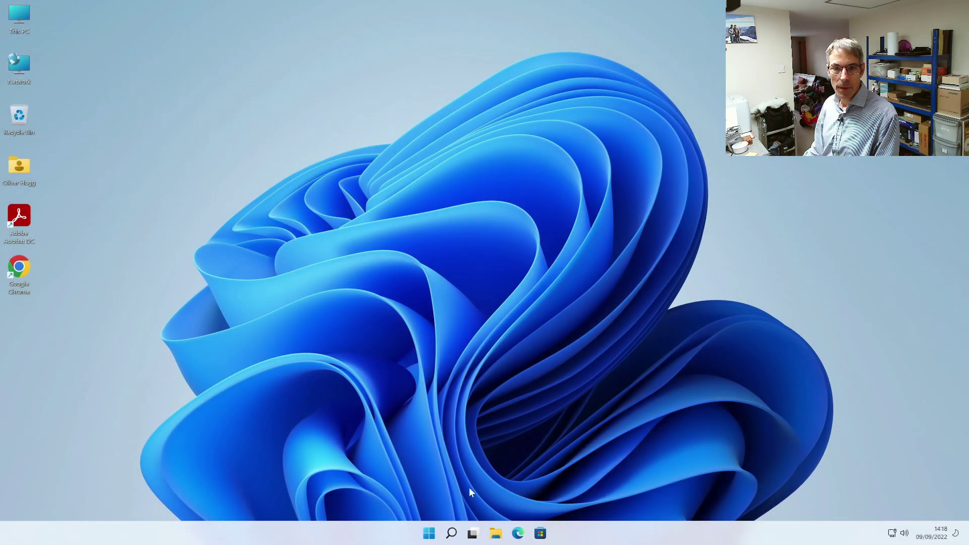
Step: Show the Start menu's power options listing Shut down and Restart
left_click(431, 532)
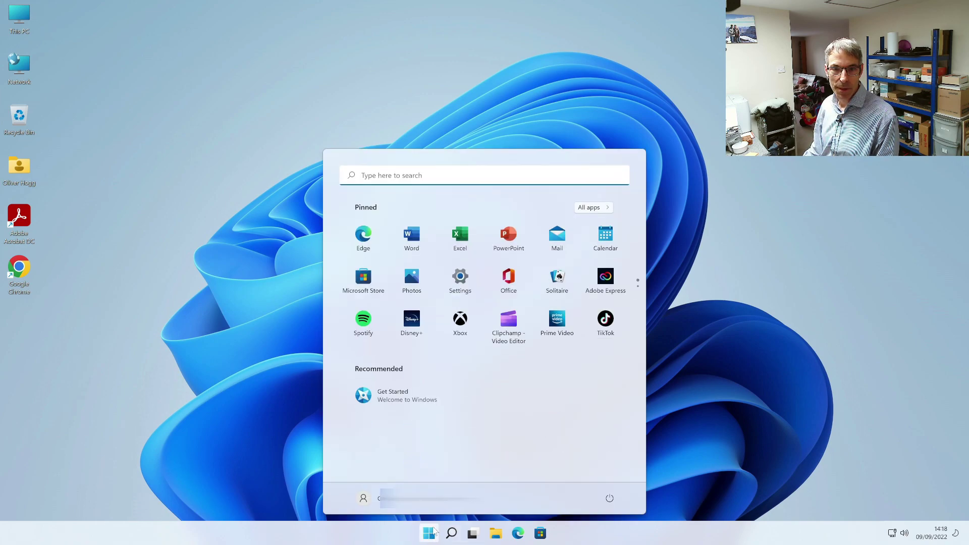
left_click(610, 500)
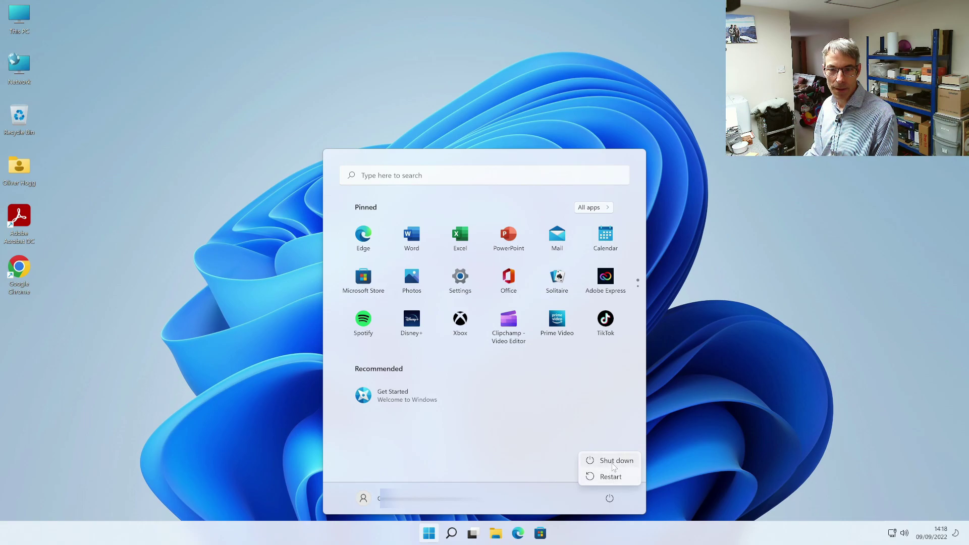